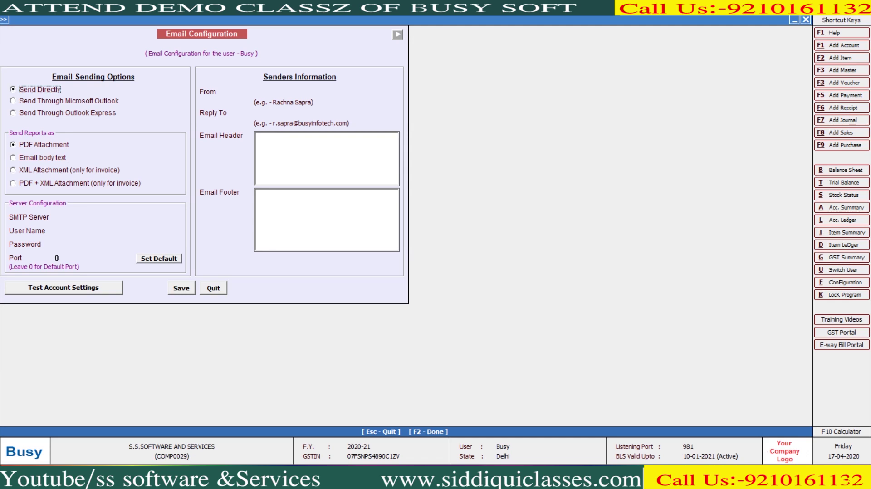
Step: Set Send Reports as to PDF + XML Attachment (only for invoice)
{"action": "left_click", "coordinate": [45, 183]}
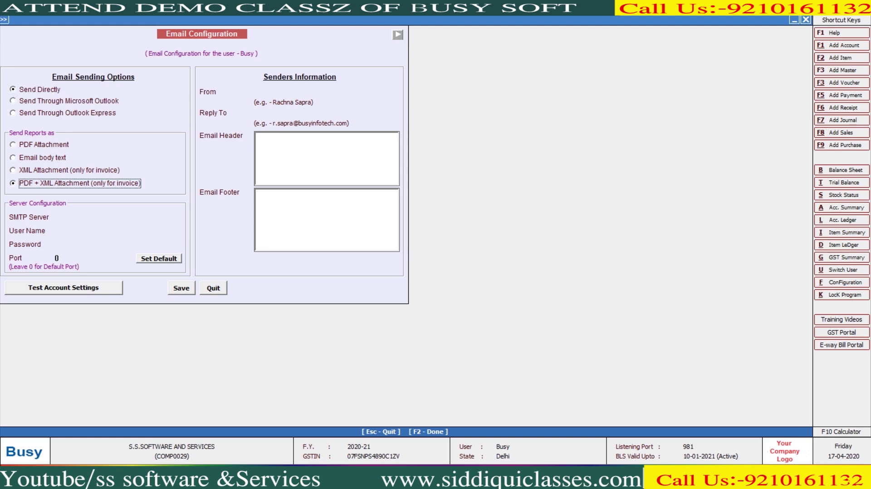
{"action": "left_click", "coordinate": [397, 34]}
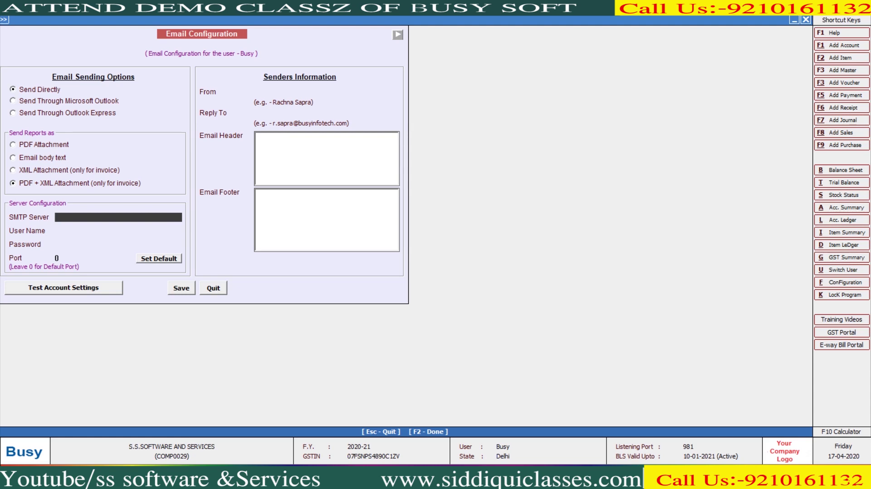
Step: Enter smtp.gmail.com as the SMTP server
{"action": "type", "text": "smtp.gmail.com"}
{"action": "key", "text": "Return"}
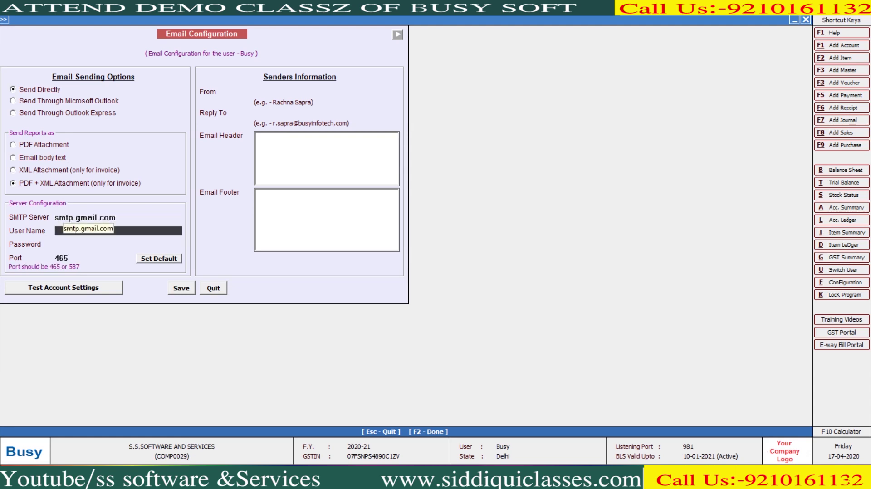
{"action": "key", "text": "Up"}
{"action": "type", "text": "S"}
{"action": "key", "text": "BackSpace"}
{"action": "type", "text": "sm"}
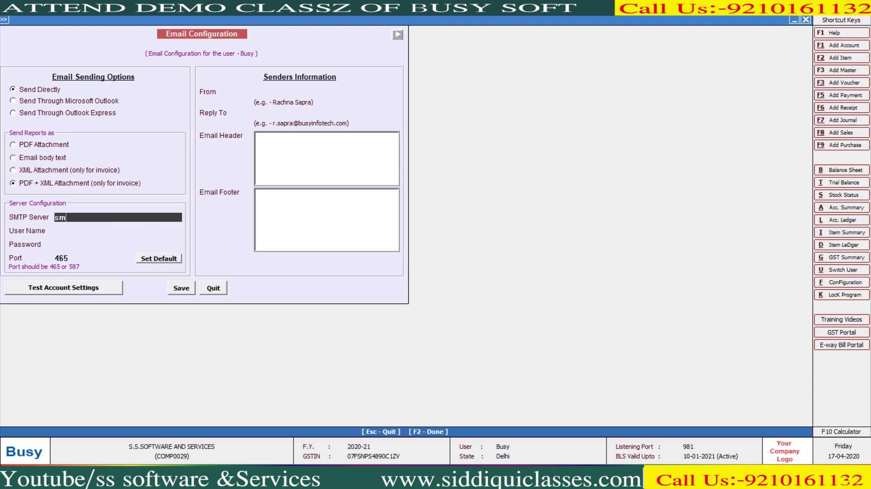
{"action": "type", "text": "tp.gmail.com"}
{"action": "key", "text": "Return"}
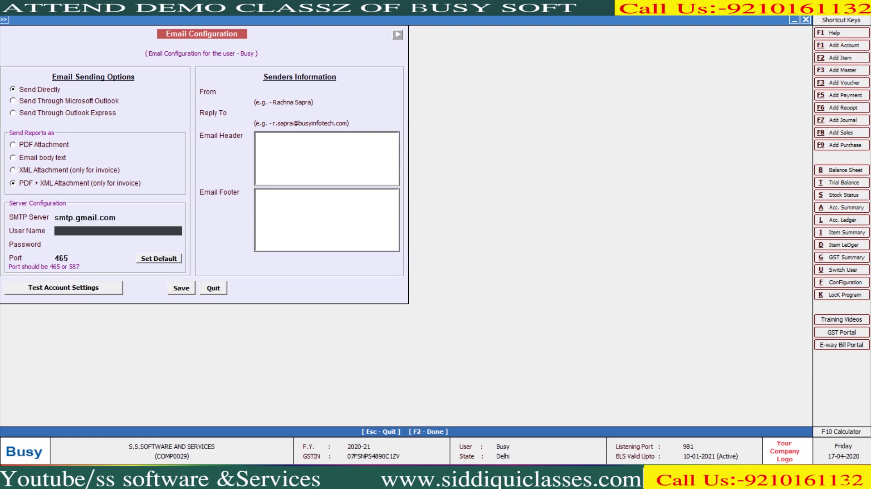
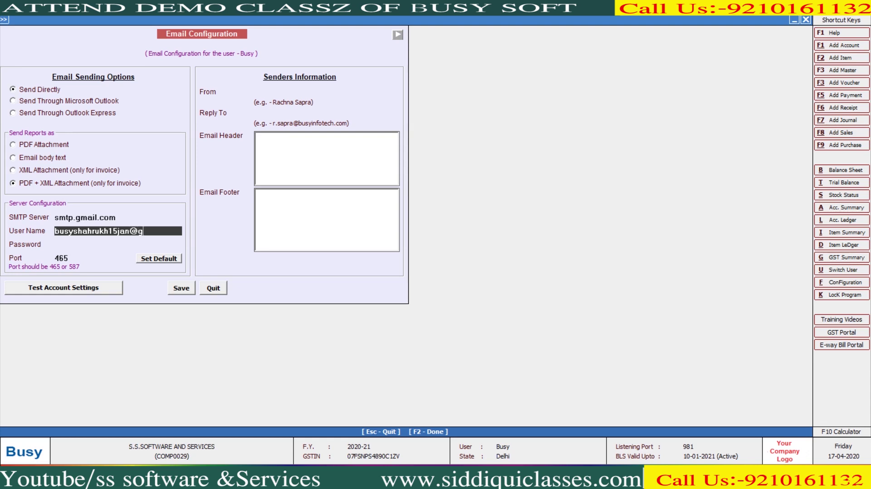
Step: Enter the Gmail address as user name and its password, confirming port 465 in the browser
{"action": "key", "text": "Return"}
{"action": "type", "text": "**********"}
{"action": "key", "text": "Return"}
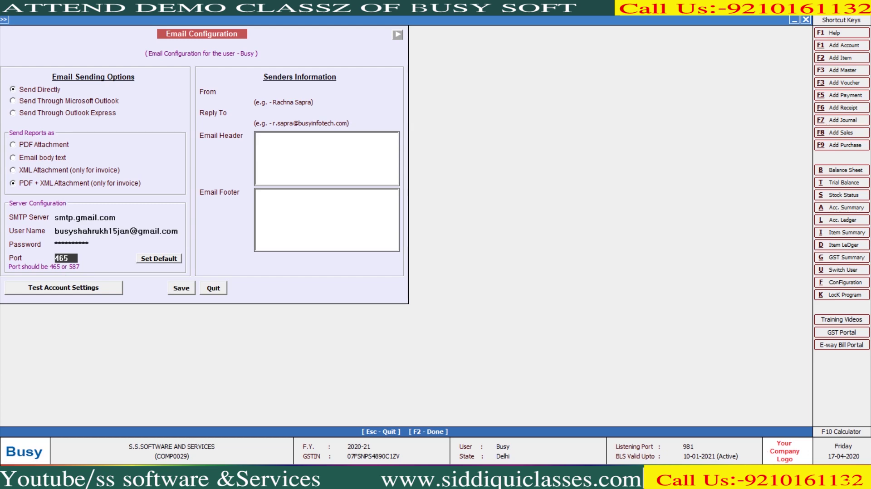
{"action": "key", "text": "alt+Tab"}
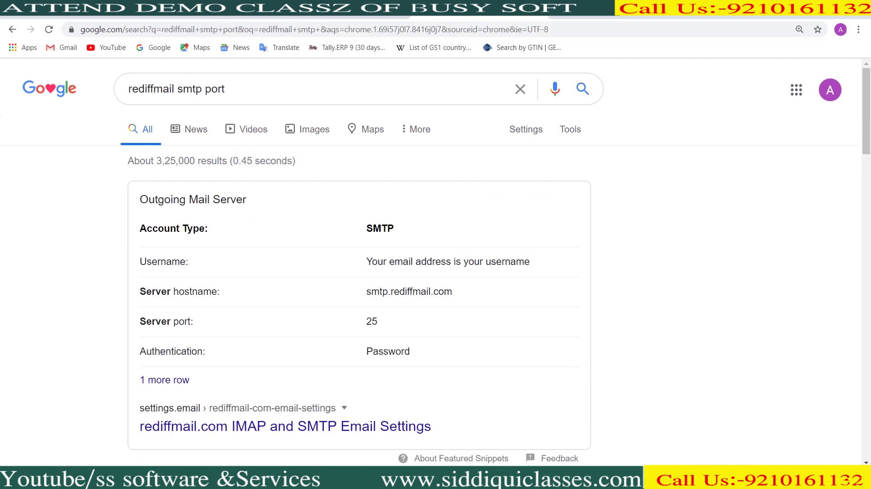
{"action": "key", "text": "alt+Tab"}
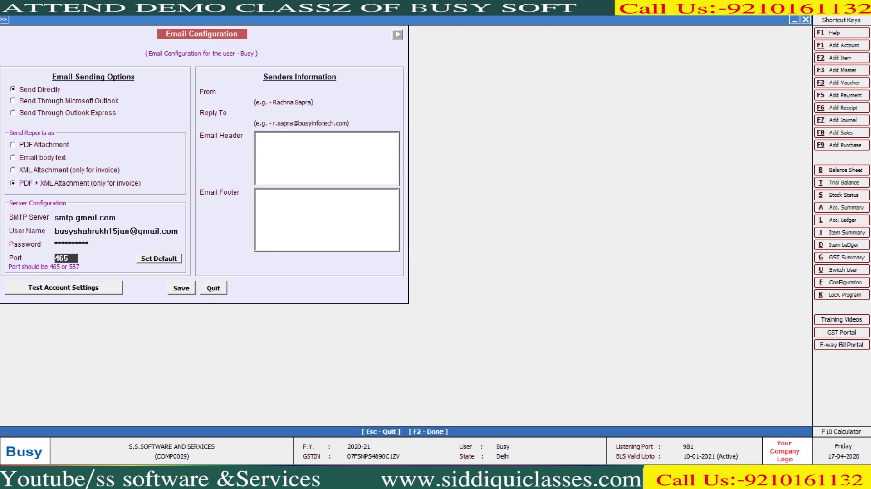
Step: Keep port 465 and accept the Gmail address as From and Reply To
{"action": "key", "text": "Tab"}
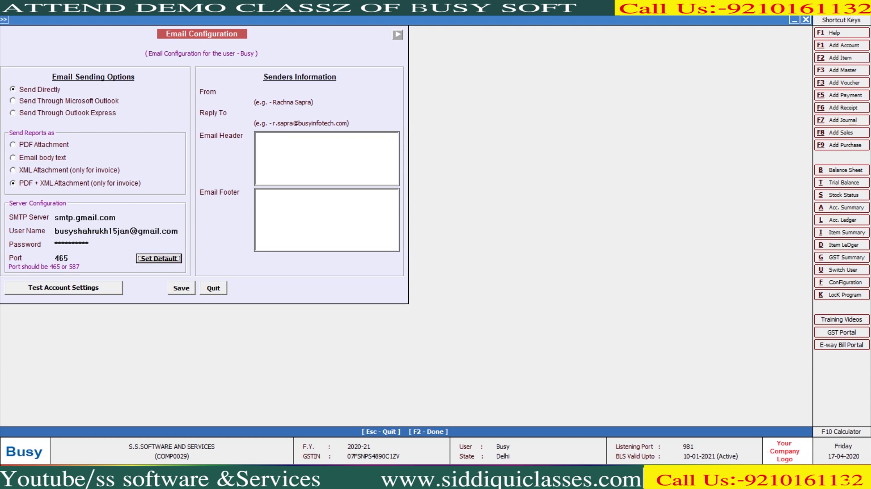
{"action": "left_click", "coordinate": [117, 231]}
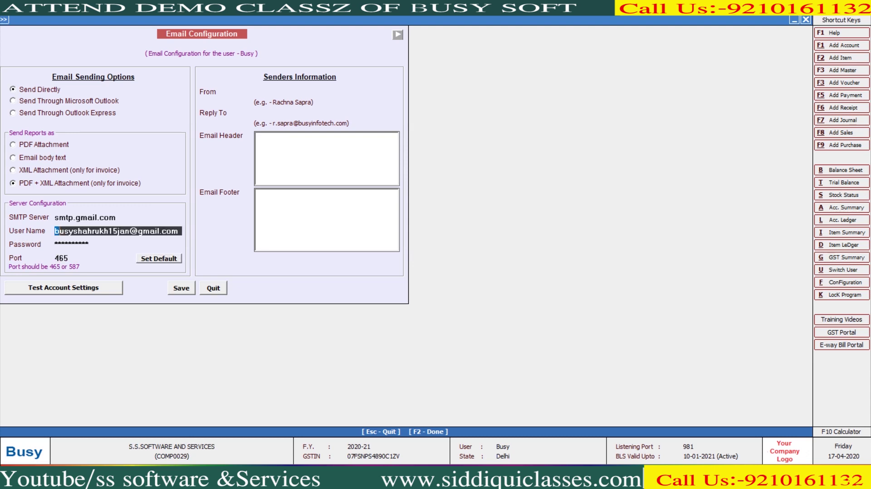
{"action": "key", "text": "Return"}
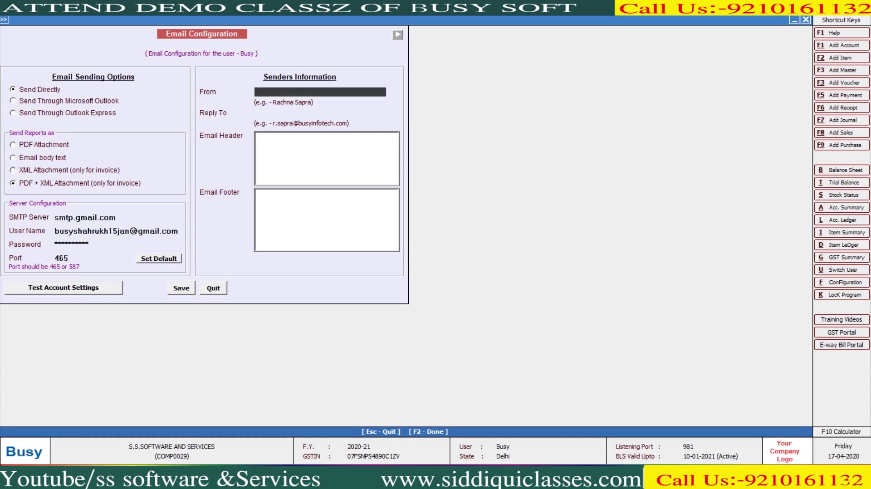
{"action": "key", "text": "Return"}
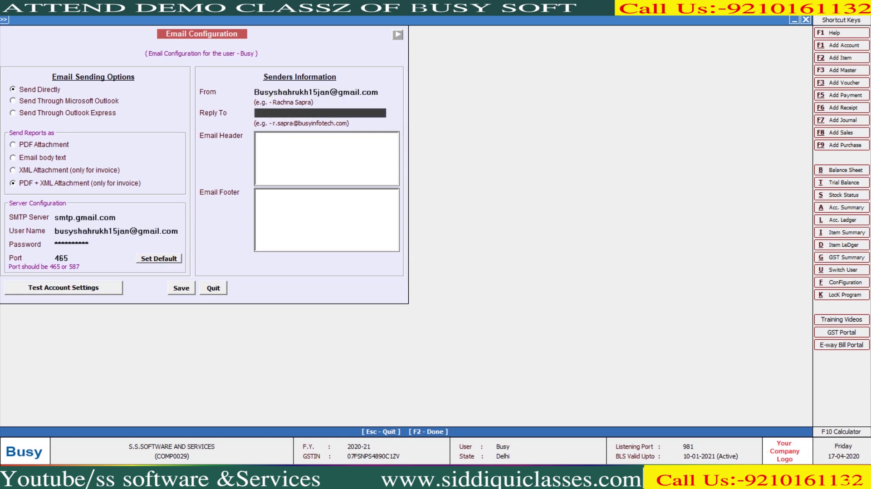
{"action": "key", "text": "Return"}
Step: Write the email header 'Dear Sir/Madam' / 'Please Found Attachment Below:'
{"action": "type", "text": "Dear S"}
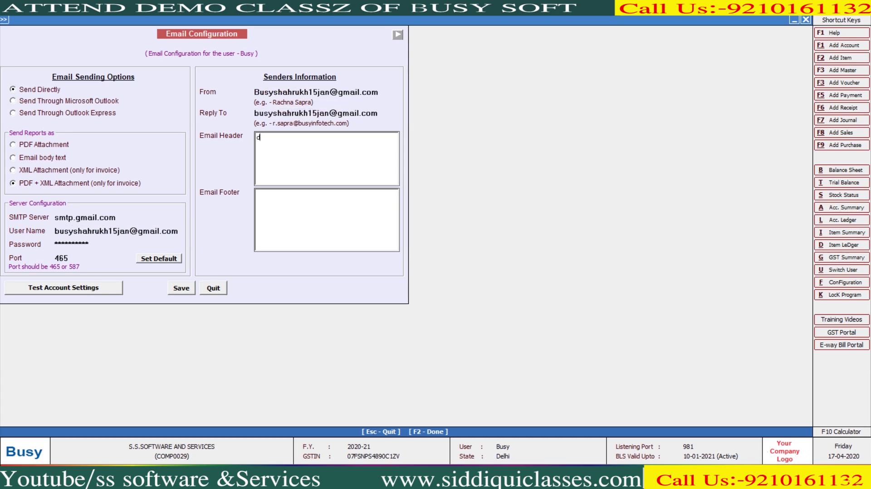
{"action": "type", "text": "ir/Mda"}
{"action": "key", "text": "BackSpace"}
{"action": "key", "text": "BackSpace"}
{"action": "type", "text": "adam"}
{"action": "key", "text": "Return"}
{"action": "key", "text": "Return"}
{"action": "type", "text": "Please Fi"}
{"action": "type", "text": "nd"}
{"action": "key", "text": "BackSpace"}
{"action": "key", "text": "BackSpace"}
{"action": "type", "text": "ND"}
{"action": "key", "text": "BackSpace"}
{"action": "key", "text": "BackSpace"}
{"action": "key", "text": "BackSpace"}
{"action": "key", "text": "BackSpace"}
{"action": "key", "text": "BackSpace"}
{"action": "type", "text": "Found Att"}
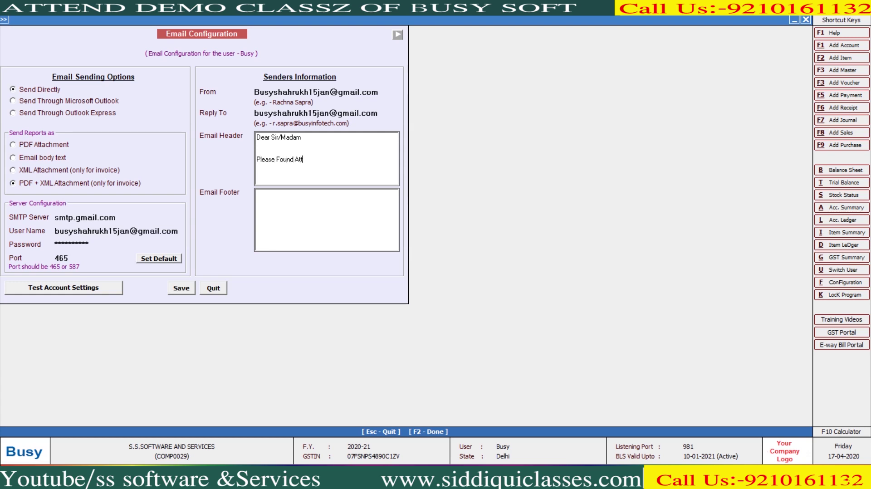
{"action": "type", "text": "achment Below:"}
{"action": "key", "text": "Tab"}
Step: Write the footer 'Thanks And Regards SS SOFTWARE AND SERVICES' with the company phone and e-mail
{"action": "key", "text": "Return"}
{"action": "key", "text": "Return"}
{"action": "type", "text": "Thanks And Reg"}
{"action": "key", "text": "BackSpace"}
{"action": "type", "text": "gards "}
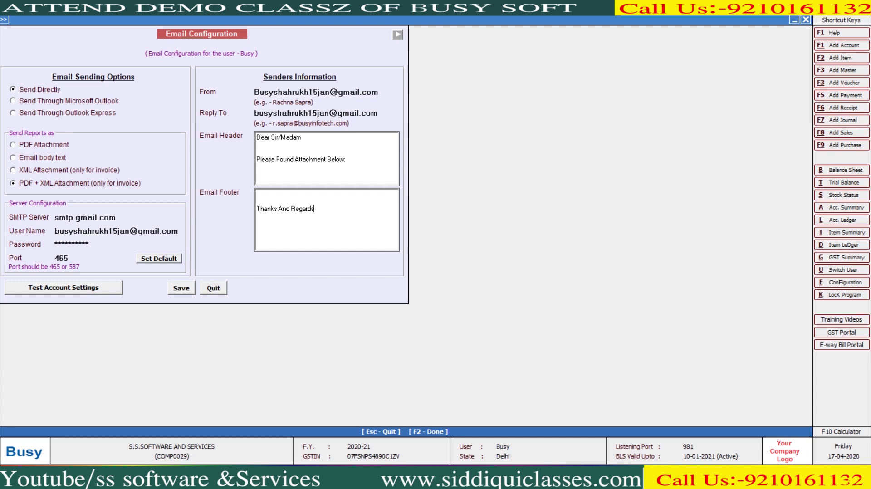
{"action": "type", "text": "SS SOFTWARE AND SERVICES"}
{"action": "key", "text": "Return"}
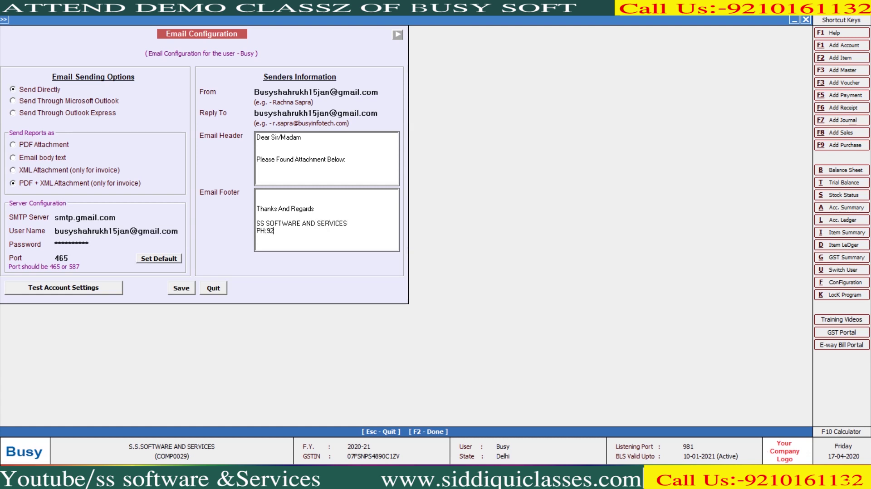
{"action": "key", "text": "Return"}
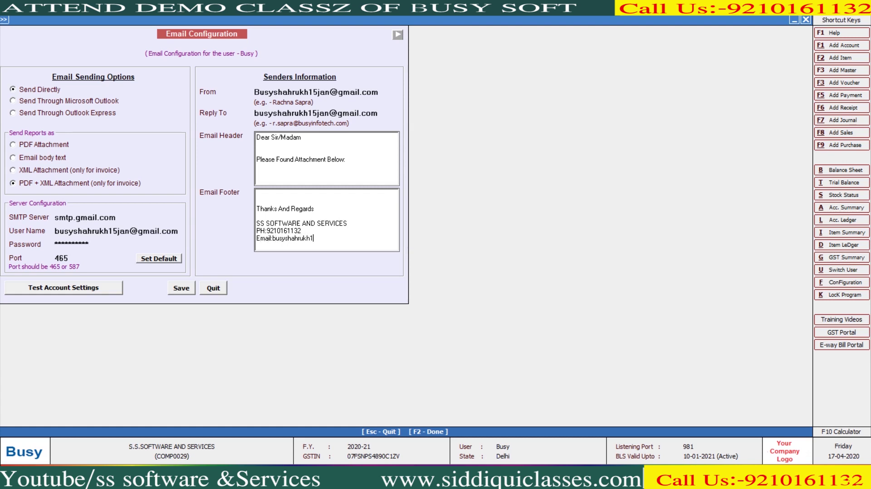
Step: Test the account settings, dismiss the Could not connect error, and switch to Gmail
{"action": "left_click", "coordinate": [64, 287]}
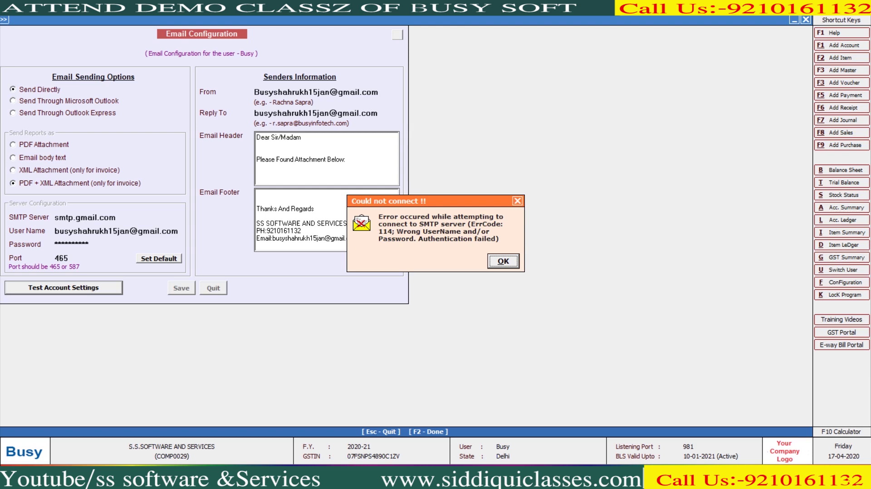
{"action": "key", "text": "Return"}
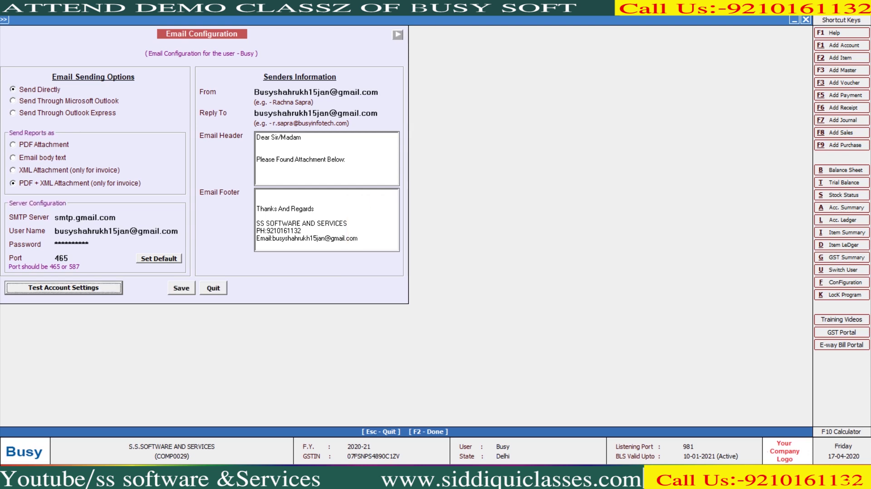
{"action": "key", "text": "alt+Tab"}
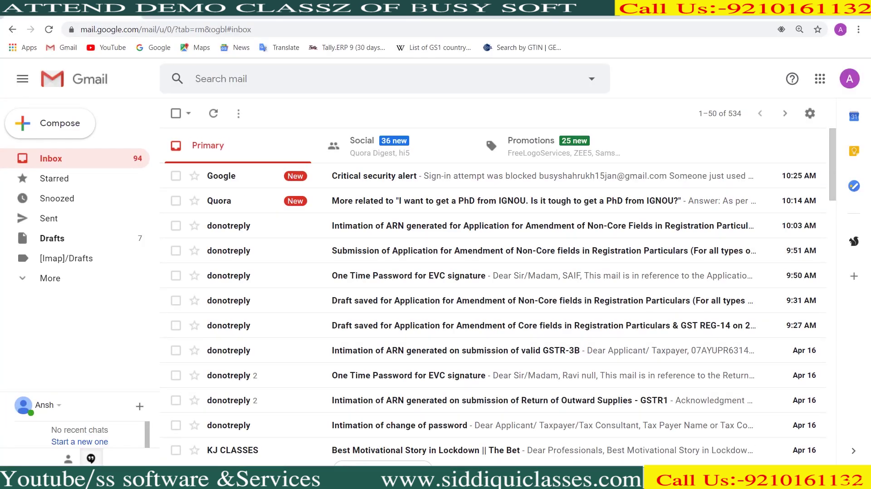
Step: Open the Google Account page from the apps menu and browse its settings
{"action": "left_click", "coordinate": [820, 79]}
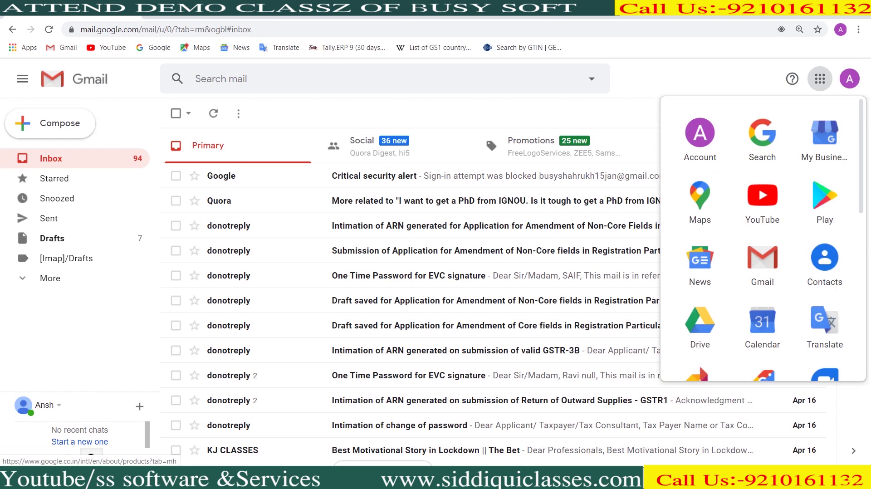
{"action": "left_click", "coordinate": [700, 139]}
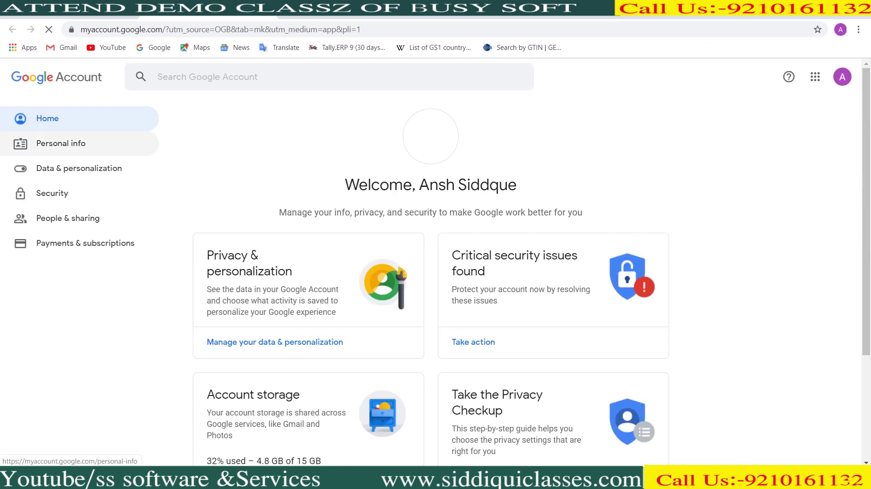
{"action": "left_click", "coordinate": [61, 143]}
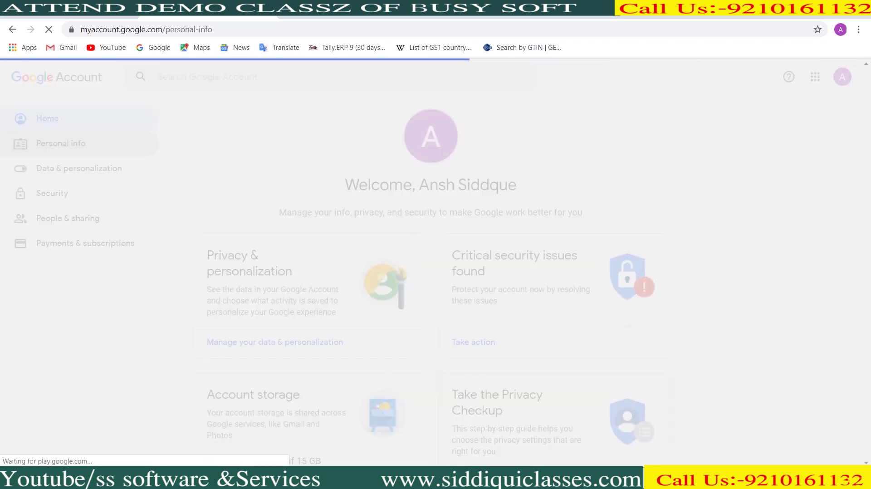
{"action": "scroll", "coordinate": [81, 194], "scroll_direction": "down", "scroll_amount": 5}
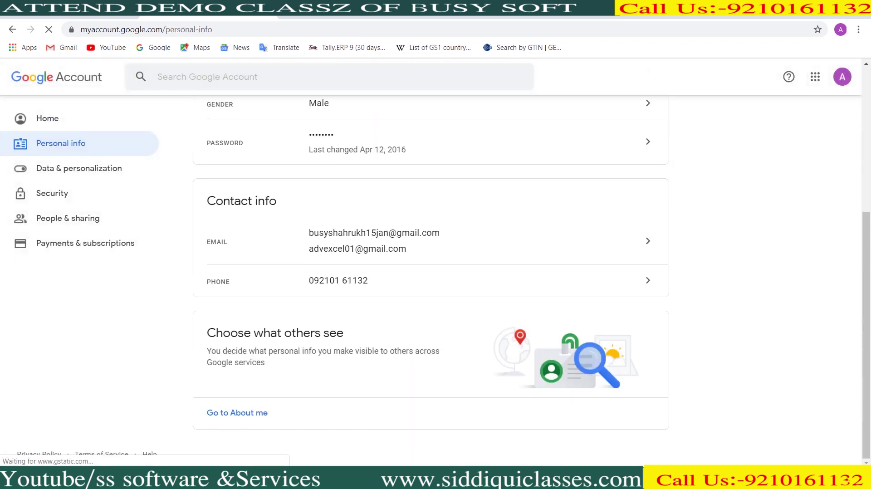
{"action": "left_click", "coordinate": [79, 168]}
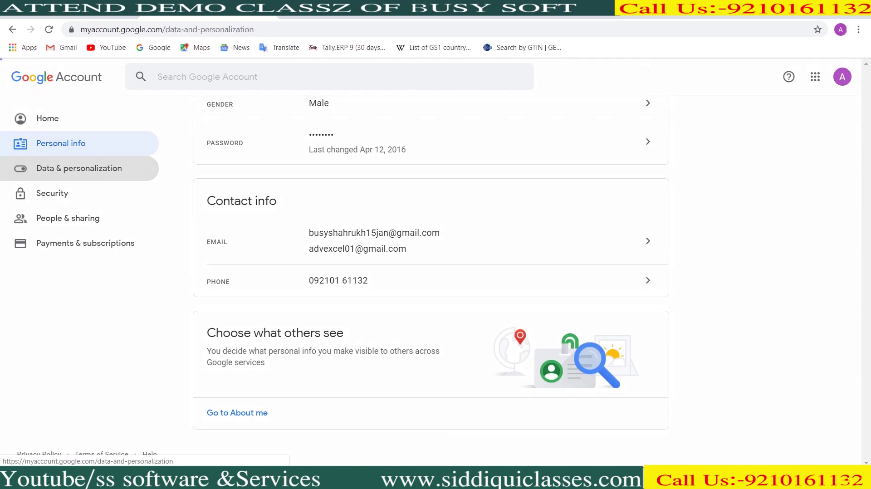
{"action": "scroll", "coordinate": [545, 154], "scroll_direction": "down", "scroll_amount": 9}
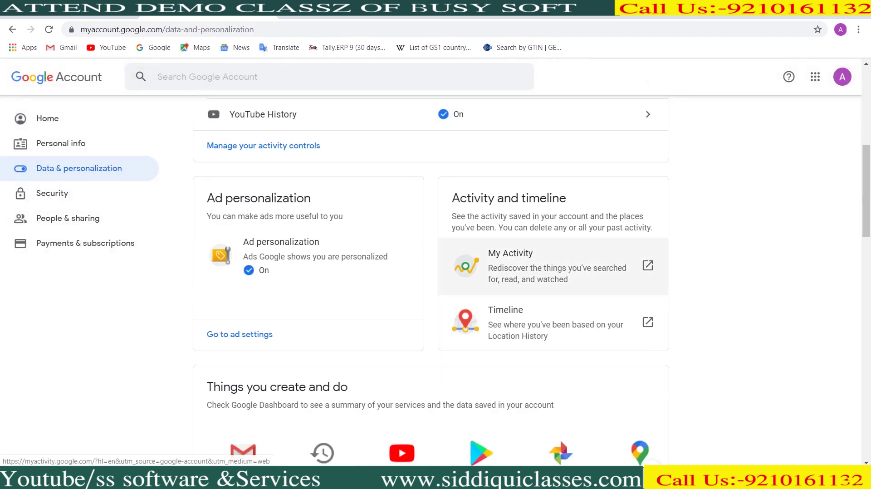
{"action": "scroll", "coordinate": [544, 155], "scroll_direction": "down", "scroll_amount": 15}
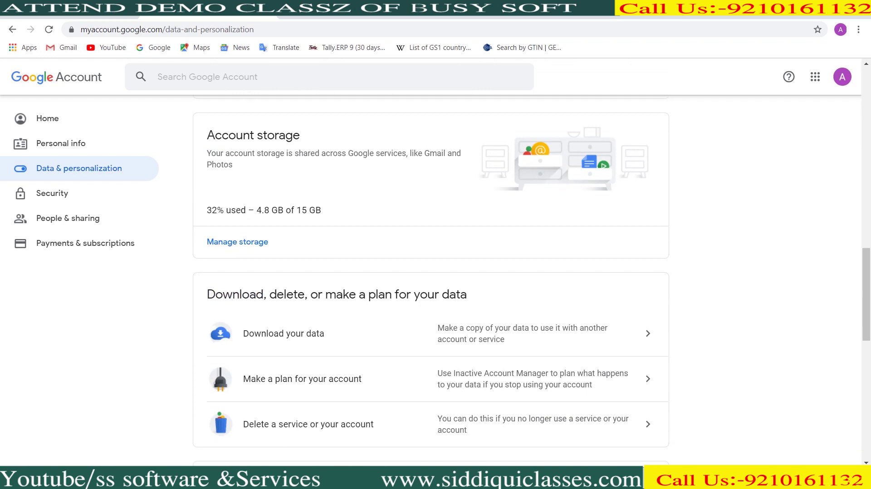
{"action": "scroll", "coordinate": [317, 281], "scroll_direction": "down", "scroll_amount": 6}
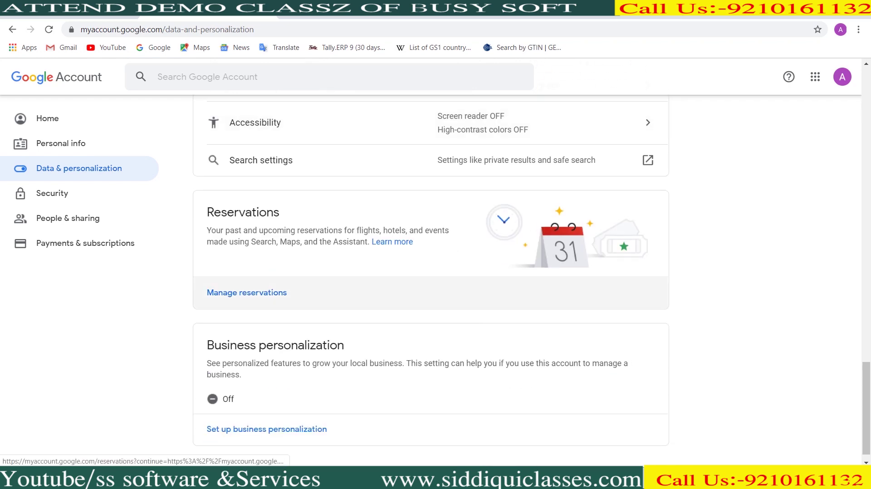
{"action": "scroll", "coordinate": [317, 284], "scroll_direction": "up", "scroll_amount": 13}
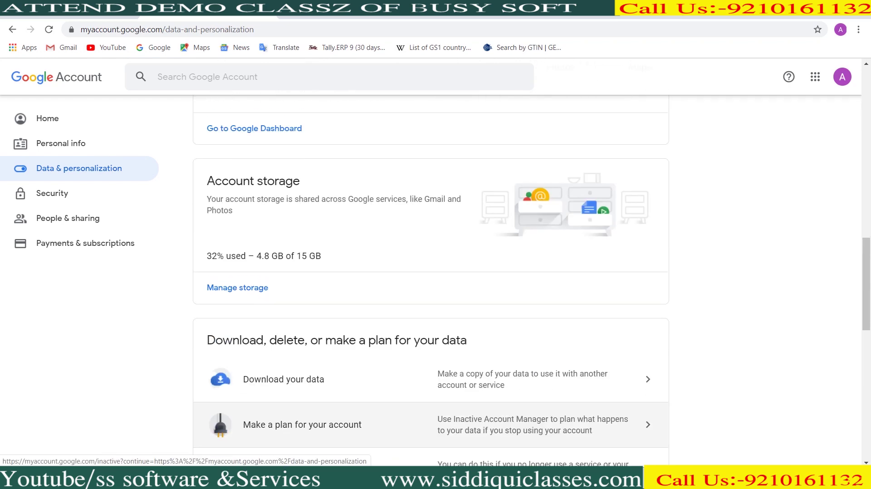
{"action": "scroll", "coordinate": [317, 290], "scroll_direction": "up", "scroll_amount": 14}
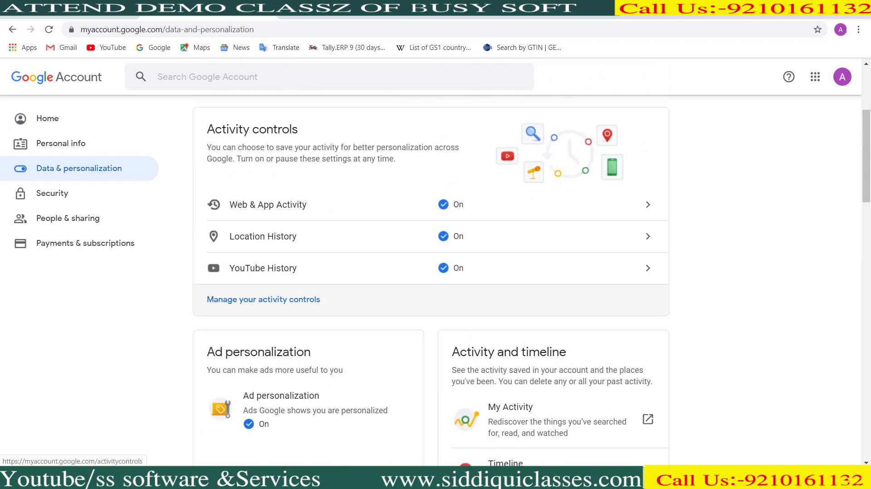
{"action": "scroll", "coordinate": [317, 290], "scroll_direction": "up", "scroll_amount": 4}
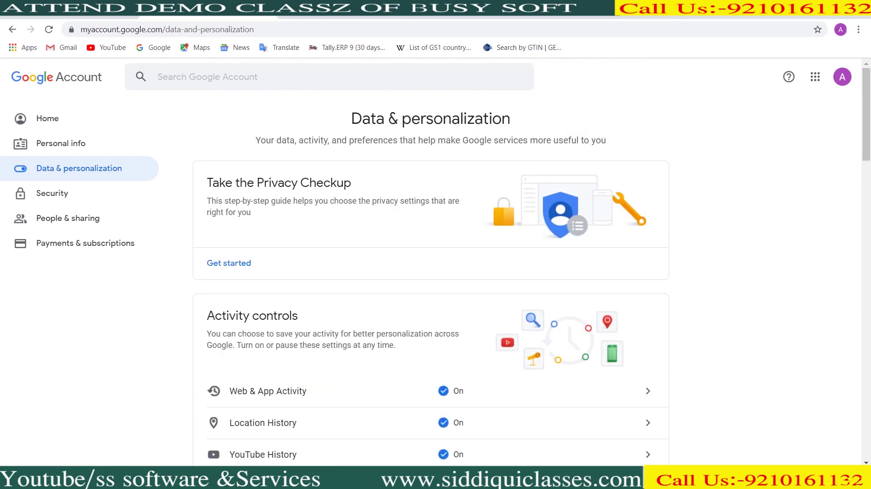
Step: Turn on Less secure app access under Security
{"action": "left_click", "coordinate": [52, 193]}
{"action": "scroll", "coordinate": [51, 193], "scroll_direction": "down", "scroll_amount": 1}
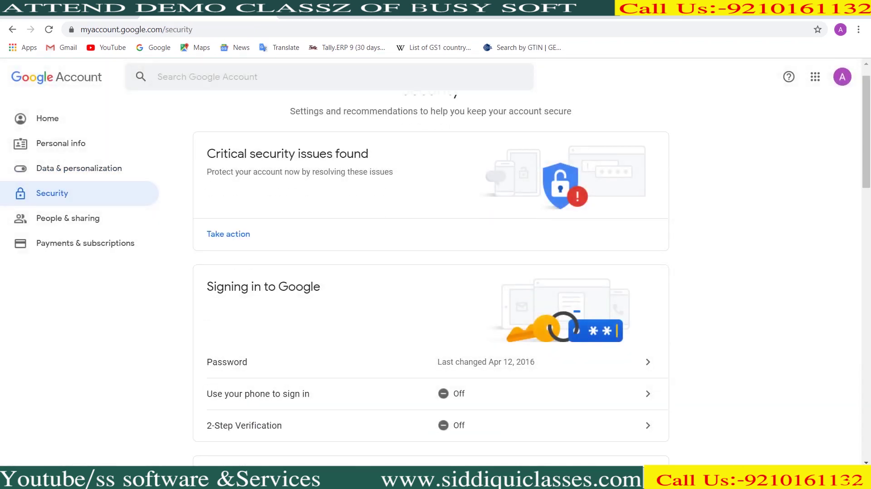
{"action": "scroll", "coordinate": [431, 282], "scroll_direction": "down", "scroll_amount": 16}
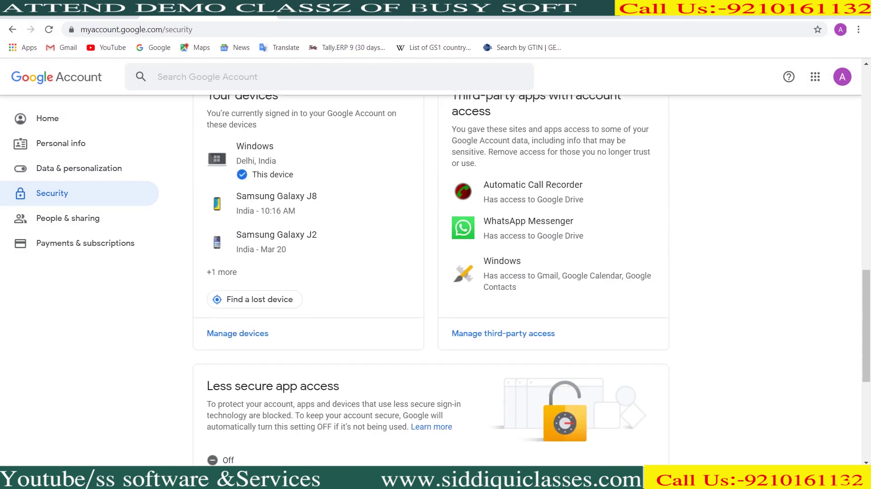
{"action": "scroll", "coordinate": [431, 281], "scroll_direction": "down", "scroll_amount": 2}
{"action": "scroll", "coordinate": [431, 281], "scroll_direction": "up", "scroll_amount": 3}
{"action": "scroll", "coordinate": [431, 281], "scroll_direction": "down", "scroll_amount": 3}
{"action": "scroll", "coordinate": [431, 281], "scroll_direction": "down", "scroll_amount": 2}
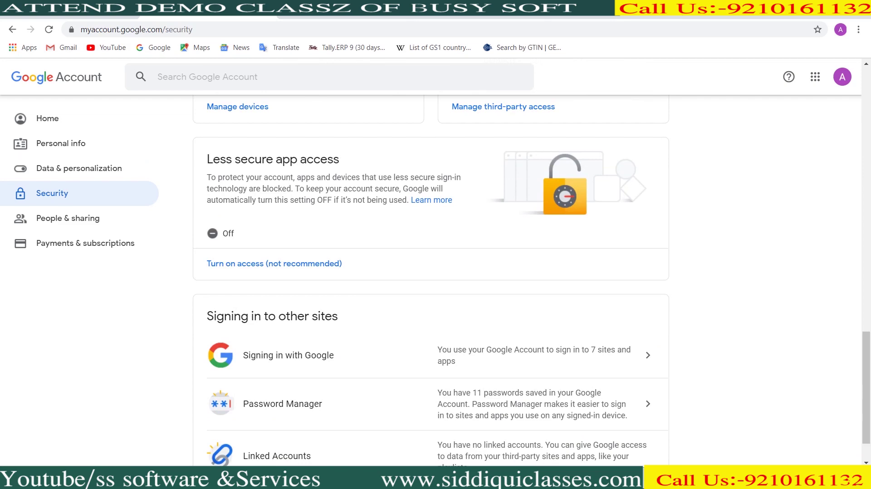
{"action": "left_click", "coordinate": [274, 264]}
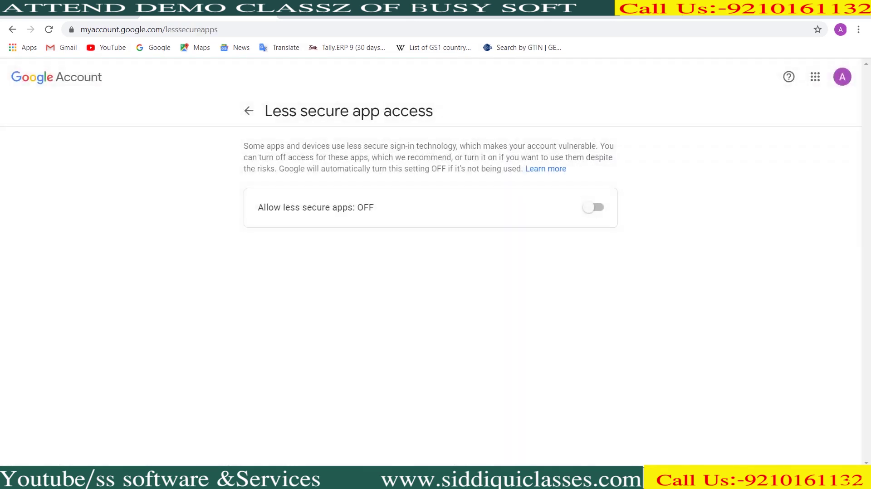
{"action": "left_click", "coordinate": [593, 207]}
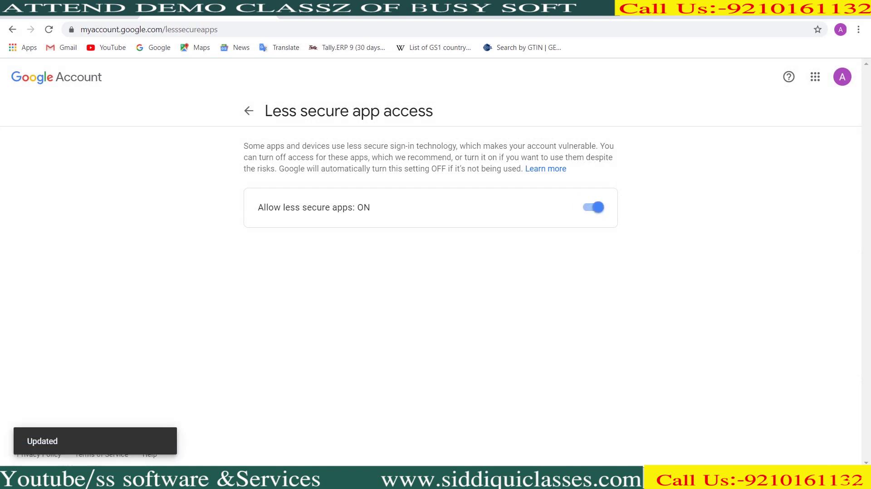
{"action": "left_click", "coordinate": [248, 111]}
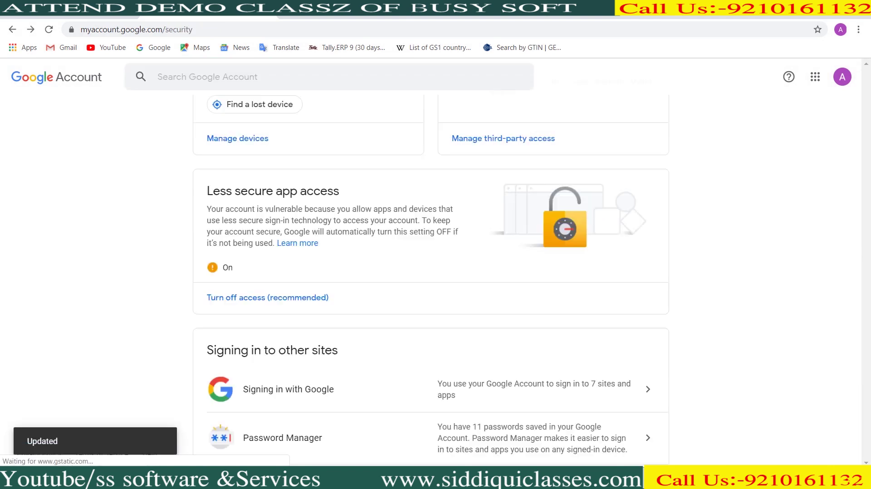
{"action": "scroll", "coordinate": [431, 317], "scroll_direction": "down", "scroll_amount": 2}
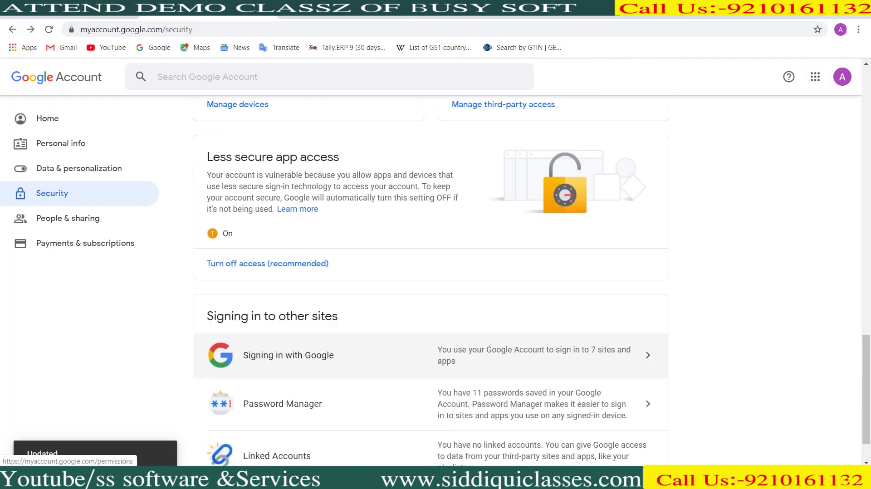
{"action": "scroll", "coordinate": [430, 295], "scroll_direction": "up", "scroll_amount": 5}
{"action": "left_click", "coordinate": [79, 169]}
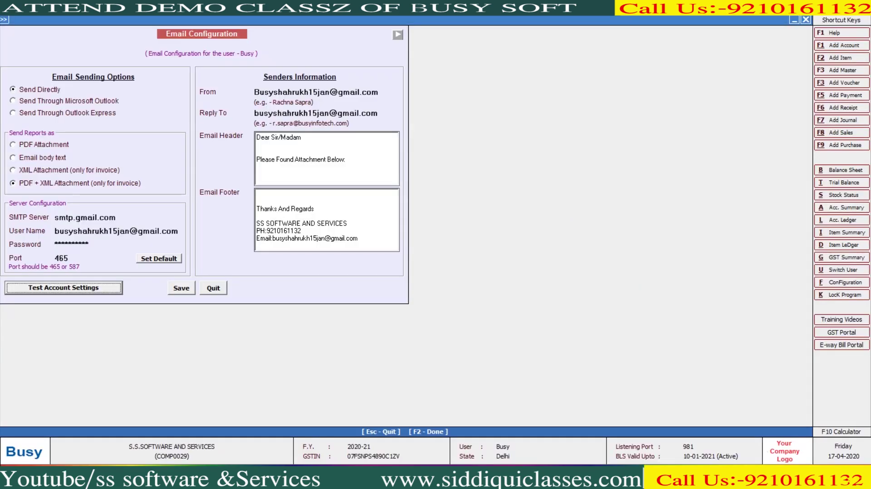
{"action": "key", "text": "Return"}
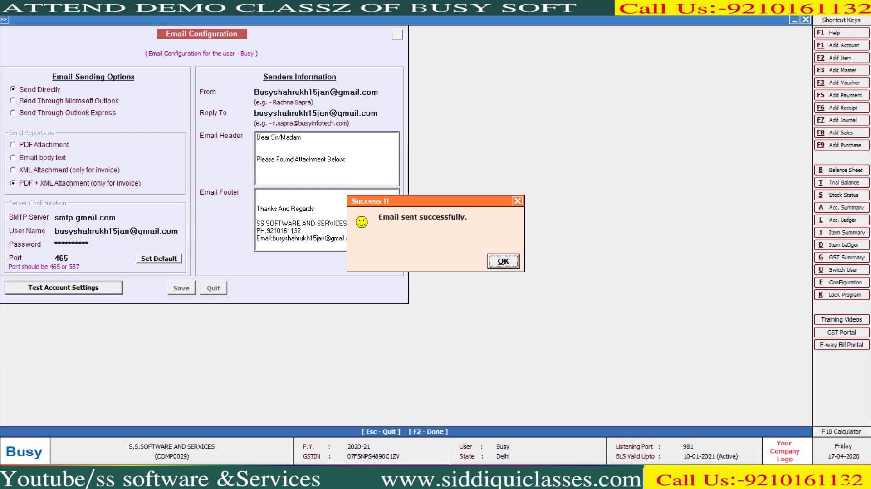
Step: Close Email Configuration and go to Masters > Account > Modify
{"action": "key", "text": "Return"}
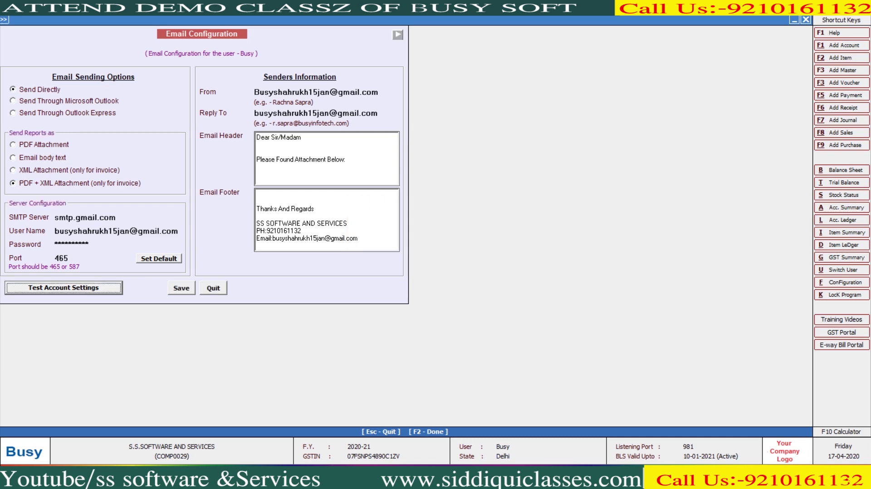
{"action": "key", "text": "Return"}
{"action": "key", "text": "Escape"}
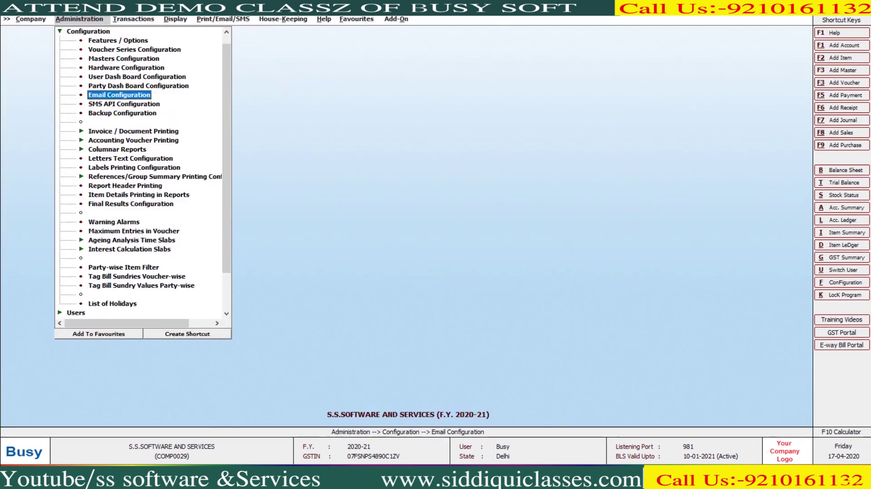
{"action": "key", "text": "Escape"}
{"action": "key", "text": "Up"}
{"action": "key", "text": "Return"}
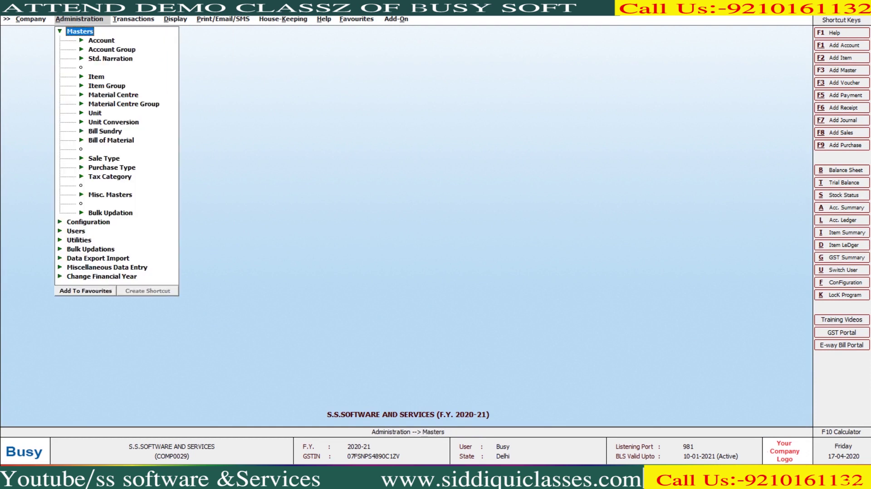
{"action": "key", "text": "Down"}
{"action": "key", "text": "Return"}
{"action": "key", "text": "Down"}
{"action": "key", "text": "Down"}
{"action": "key", "text": "Return"}
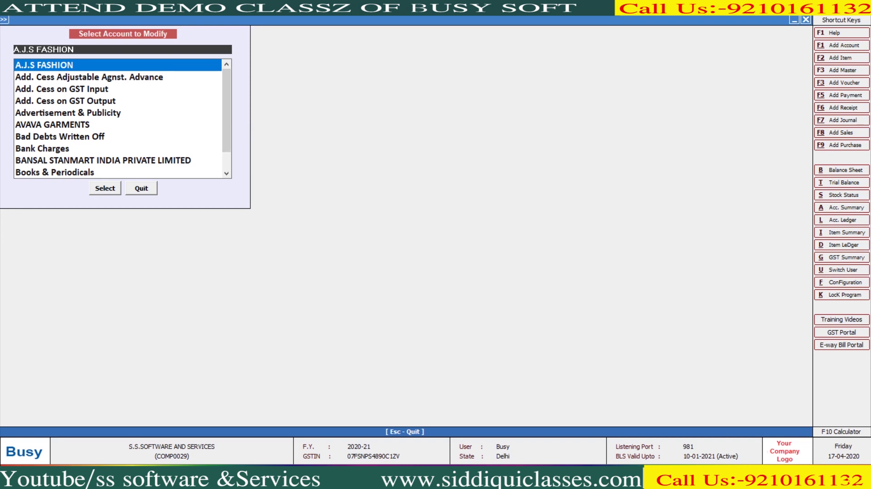
Step: Enter the customer's e-mail address in A.J.S FASHION's account and save it
{"action": "key", "text": "Return"}
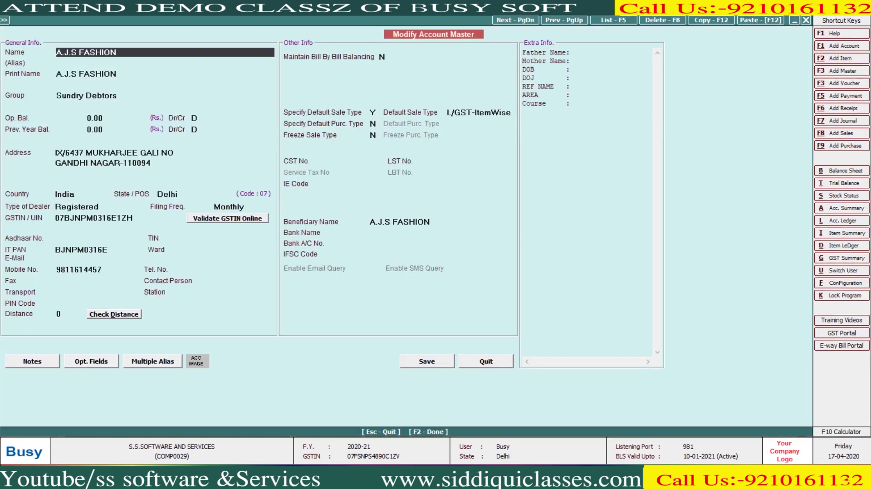
{"action": "left_click", "coordinate": [165, 259]}
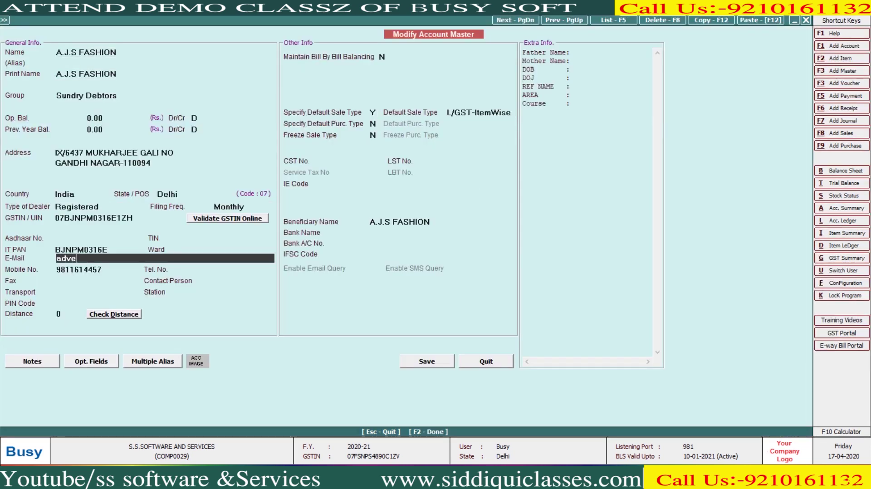
{"action": "key", "text": "Return"}
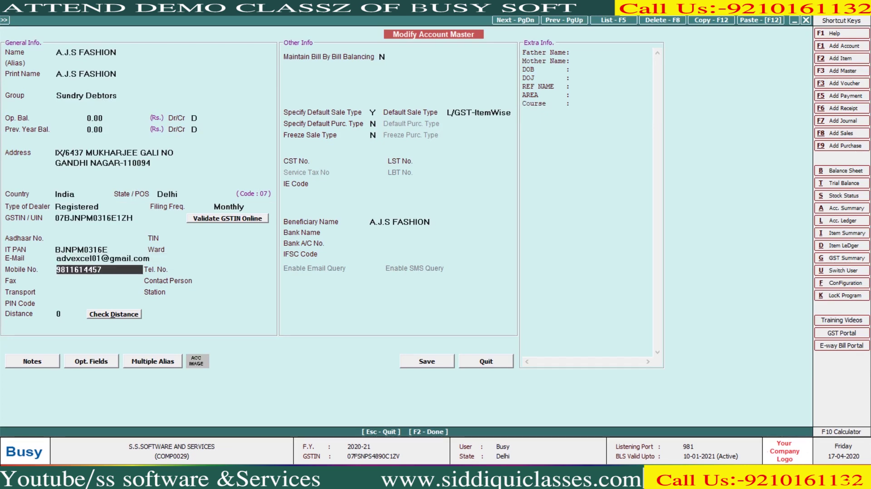
{"action": "key", "text": "F2"}
{"action": "key", "text": "Return"}
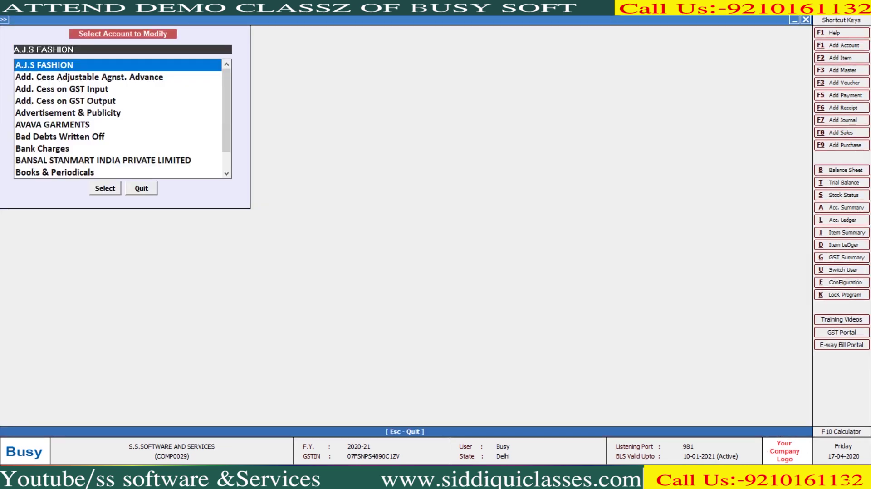
{"action": "key", "text": "Escape"}
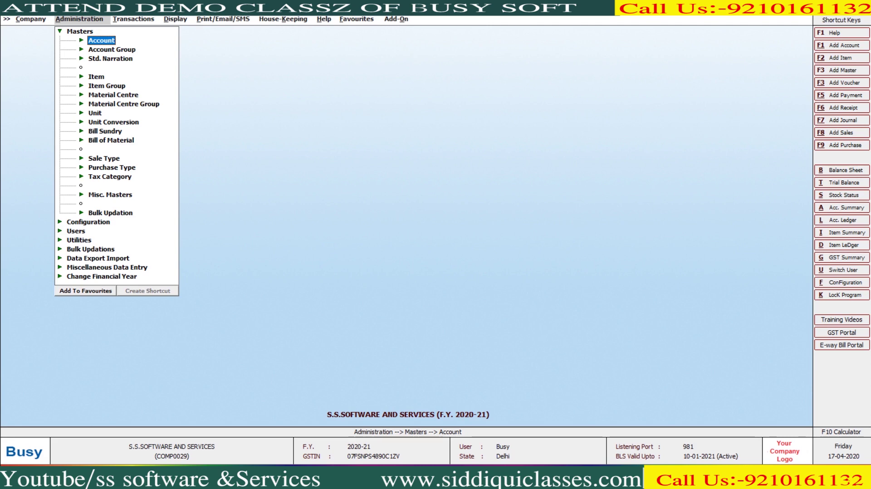
Step: Open the voucher configuration for the Sales GST series
{"action": "key", "text": "Left"}
{"action": "key", "text": "Down"}
{"action": "key", "text": "Return"}
{"action": "key", "text": "Down"}
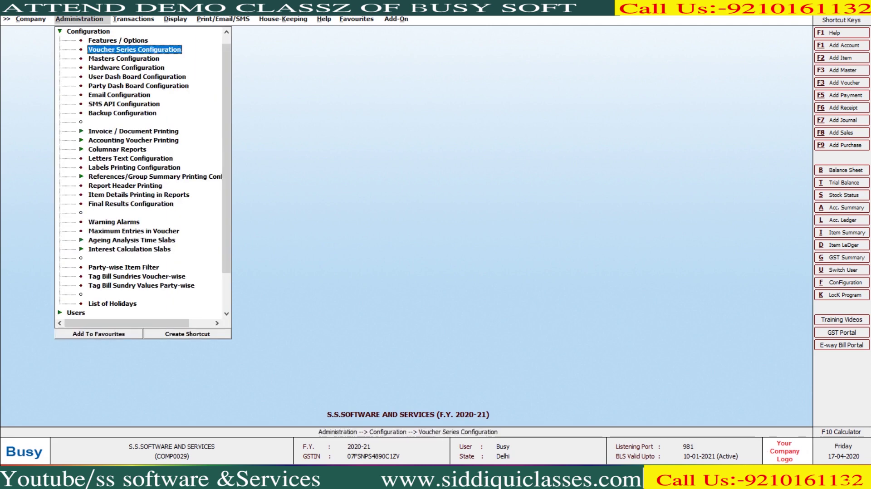
{"action": "key", "text": "Return"}
{"action": "key", "text": "Return"}
{"action": "key", "text": "Down"}
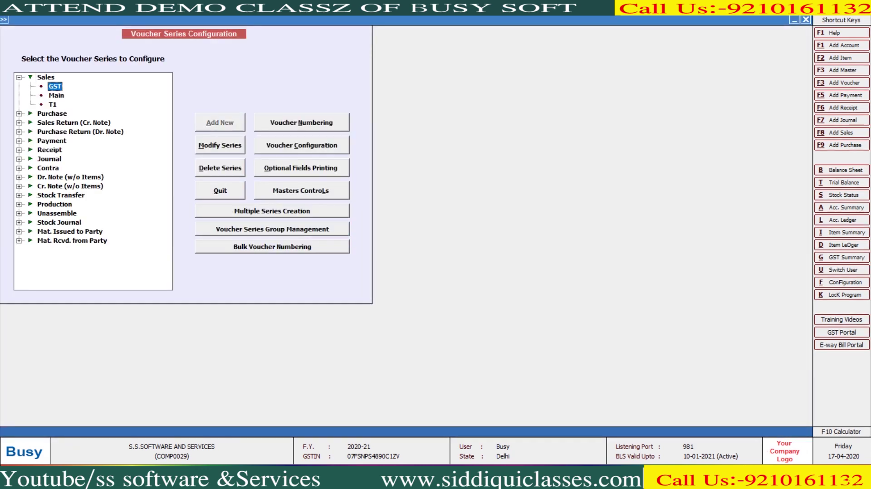
{"action": "key", "text": "alt+c"}
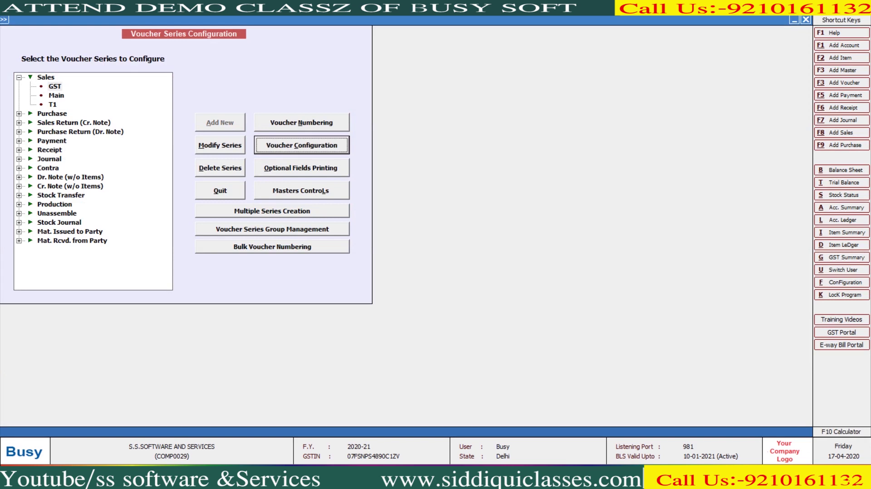
{"action": "key", "text": "Return"}
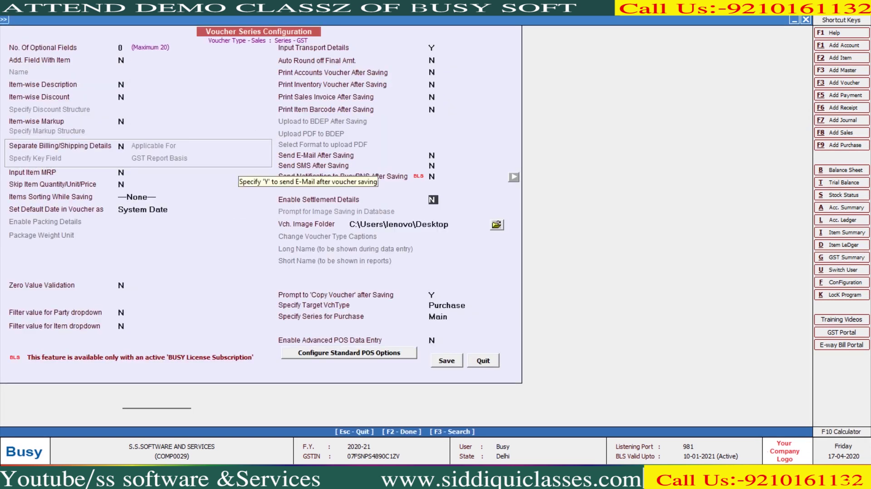
Step: Set Send E-Mail After Saving to Y with STANDARD format and BCC to self, and save
{"action": "left_click", "coordinate": [432, 156]}
{"action": "type", "text": "Y"}
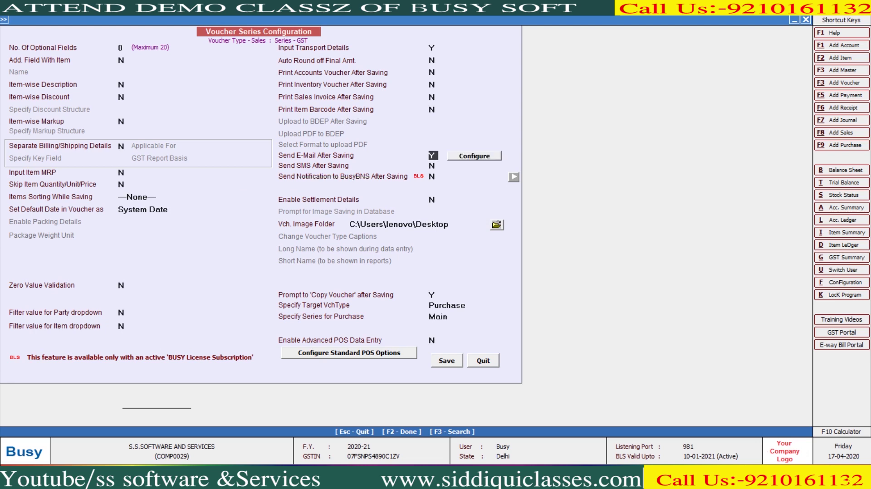
{"action": "key", "text": "Return"}
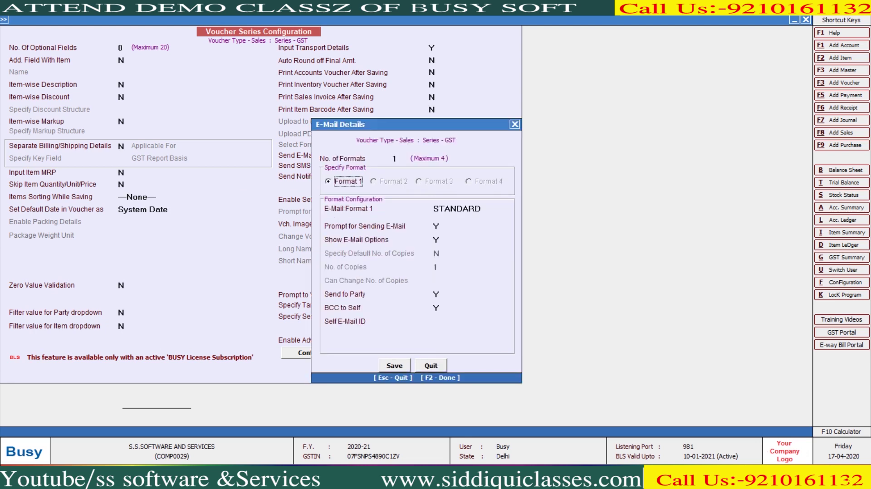
{"action": "key", "text": "Up"}
{"action": "key", "text": "Return"}
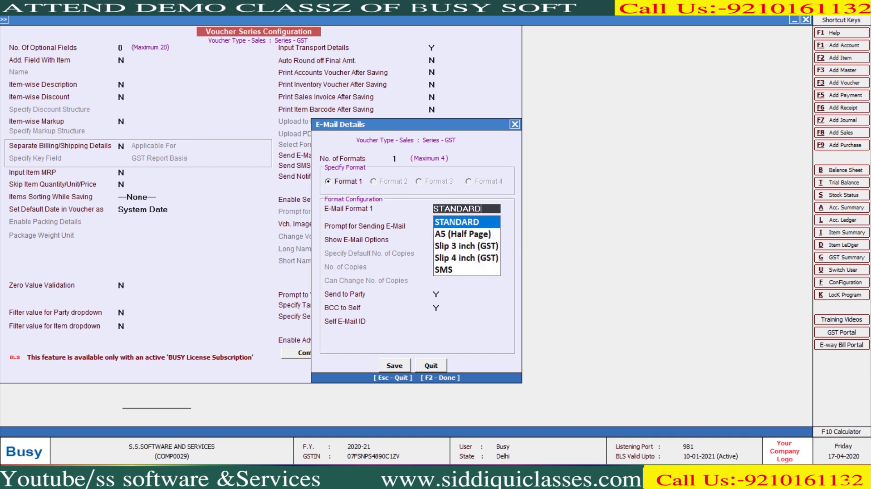
{"action": "key", "text": "Return"}
{"action": "key", "text": "Return"}
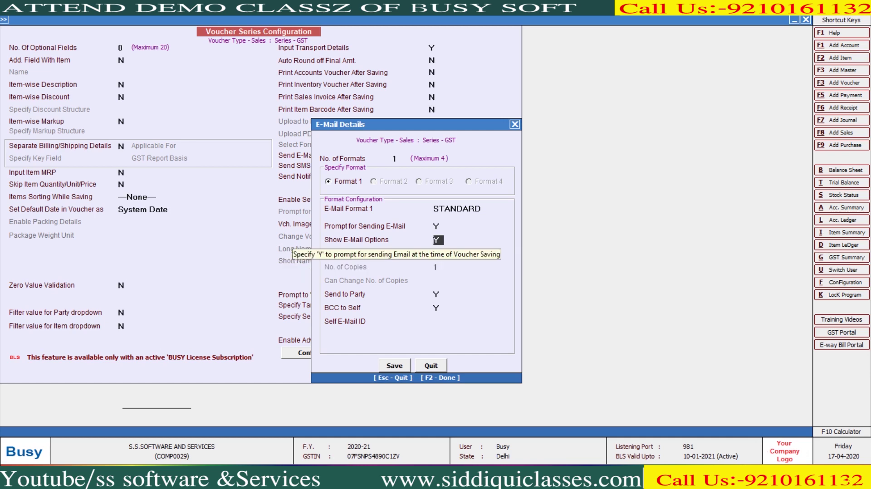
{"action": "key", "text": "Return"}
{"action": "key", "text": "Return"}
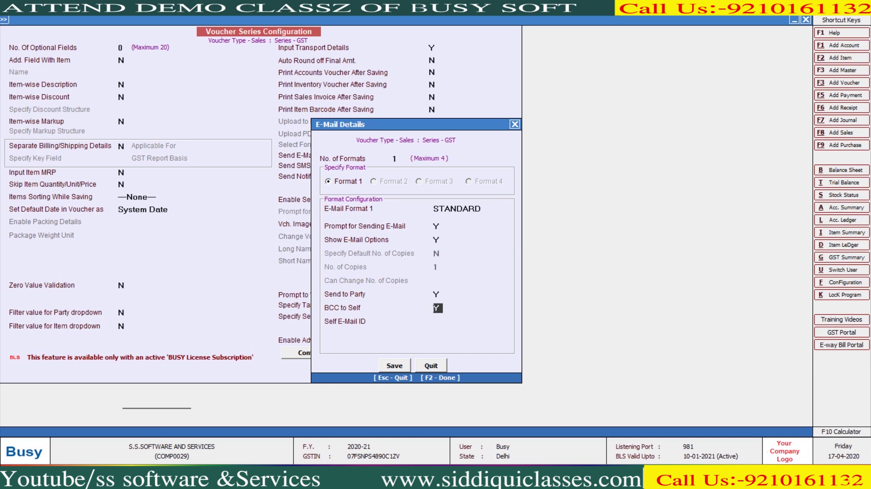
{"action": "key", "text": "Return"}
{"action": "key", "text": "F2"}
{"action": "key", "text": "F2"}
{"action": "key", "text": "Return"}
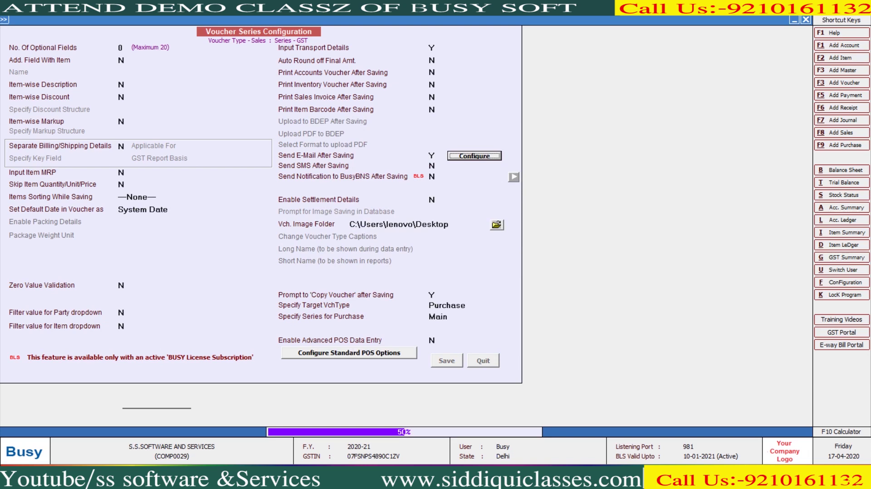
{"action": "key", "text": "Escape"}
{"action": "key", "text": "Return"}
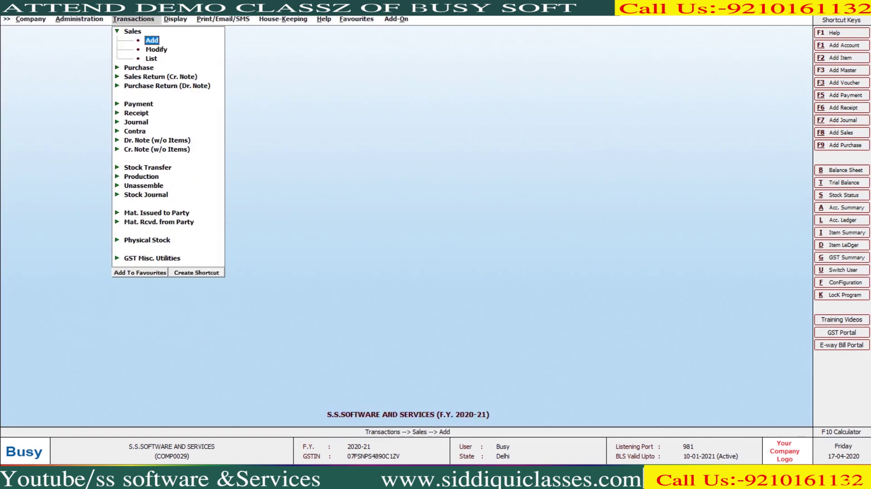
Step: Save a GST sale to A.J.S FASHION for 120 Pcs Cotton Fabric and e-mail it as PDF + XML
{"action": "key", "text": "Return"}
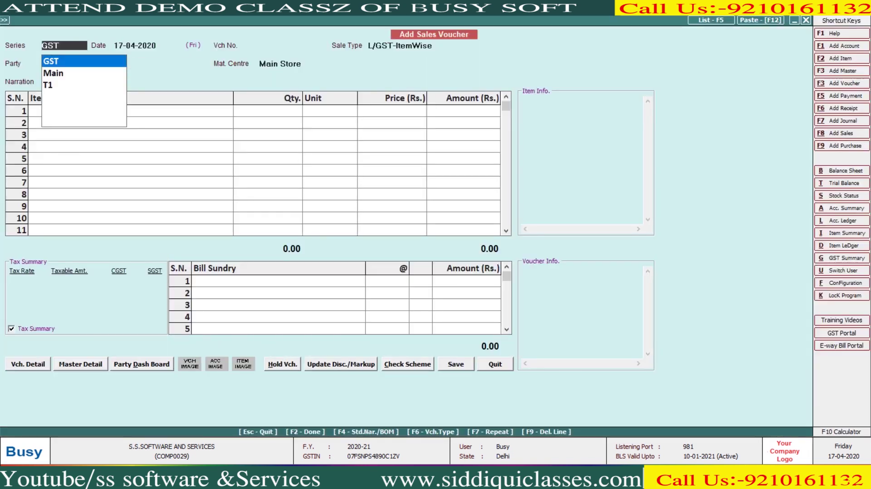
{"action": "key", "text": "Return"}
{"action": "key", "text": "Return"}
{"action": "key", "text": "Return"}
{"action": "key", "text": "Return"}
{"action": "key", "text": "Return"}
{"action": "key", "text": "Return"}
{"action": "key", "text": "Return"}
{"action": "key", "text": "Return"}
{"action": "key", "text": "Return"}
{"action": "type", "text": "120"}
{"action": "key", "text": "Return"}
{"action": "key", "text": "Return"}
{"action": "key", "text": "Return"}
{"action": "key", "text": "Return"}
{"action": "key", "text": "Return"}
{"action": "key", "text": "Return"}
{"action": "key", "text": "Return"}
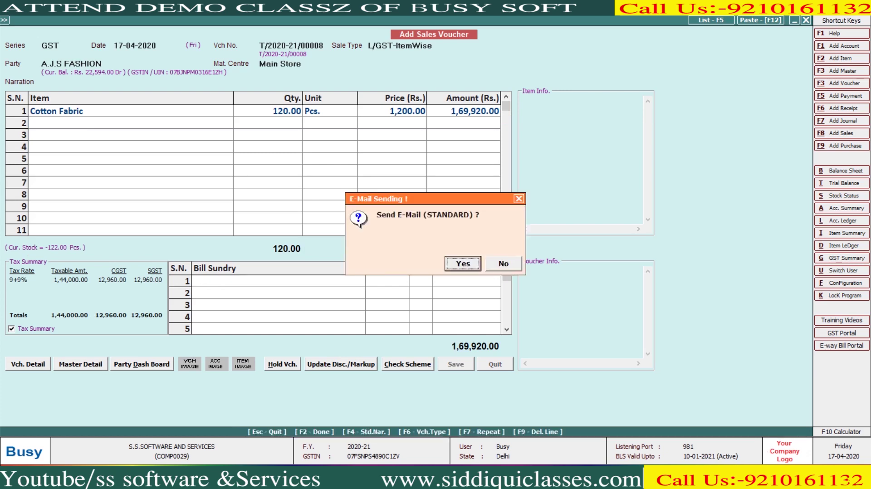
{"action": "key", "text": "n"}
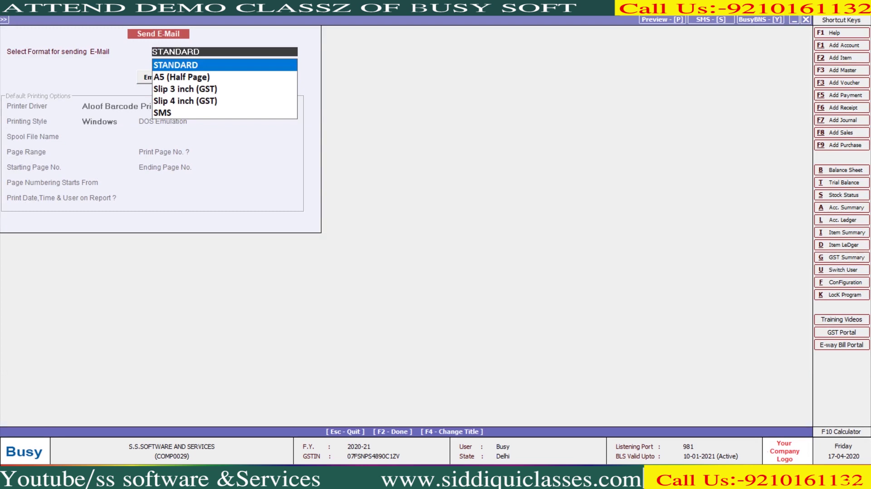
{"action": "key", "text": "Return"}
{"action": "key", "text": "Return"}
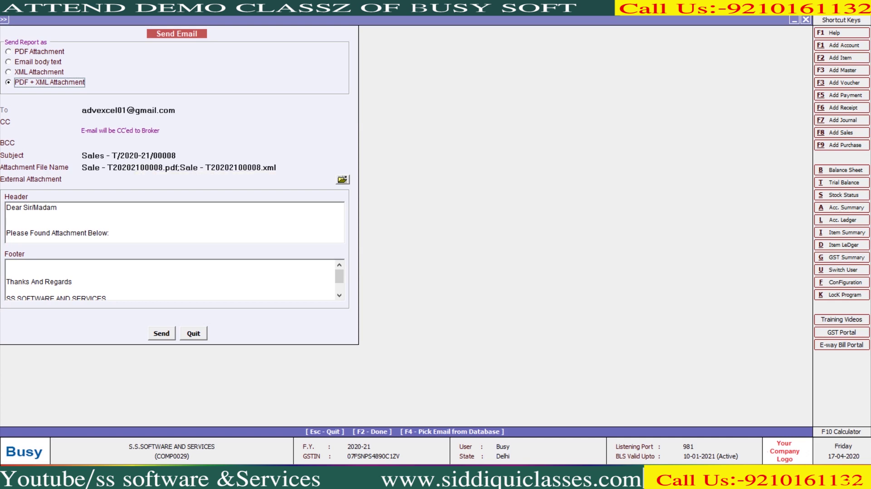
{"action": "scroll", "coordinate": [172, 279], "scroll_direction": "down", "scroll_amount": 1}
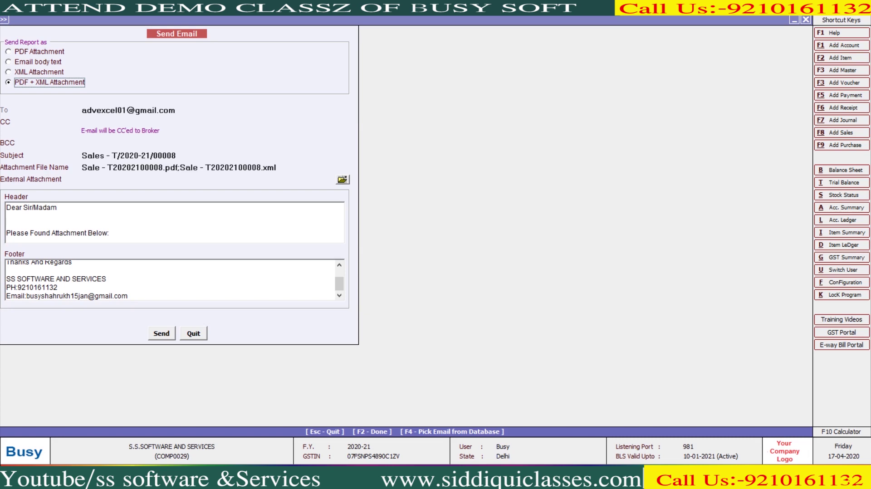
{"action": "key", "text": "F2"}
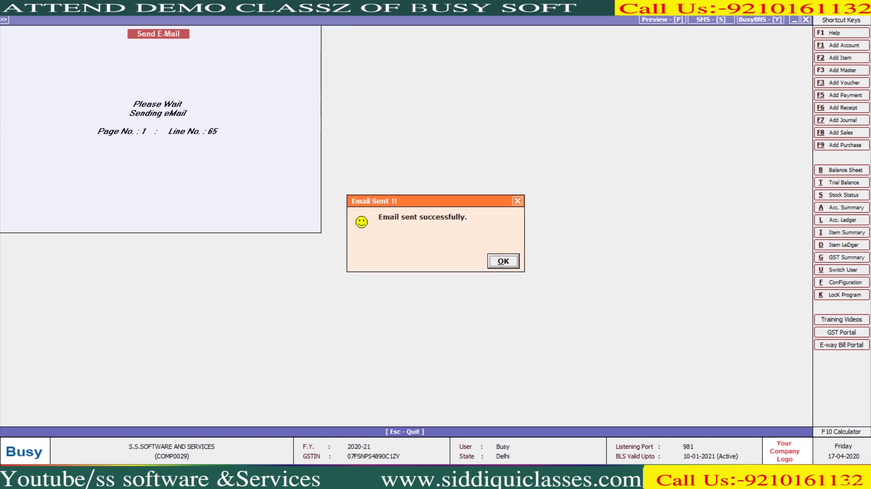
{"action": "key", "text": "Return"}
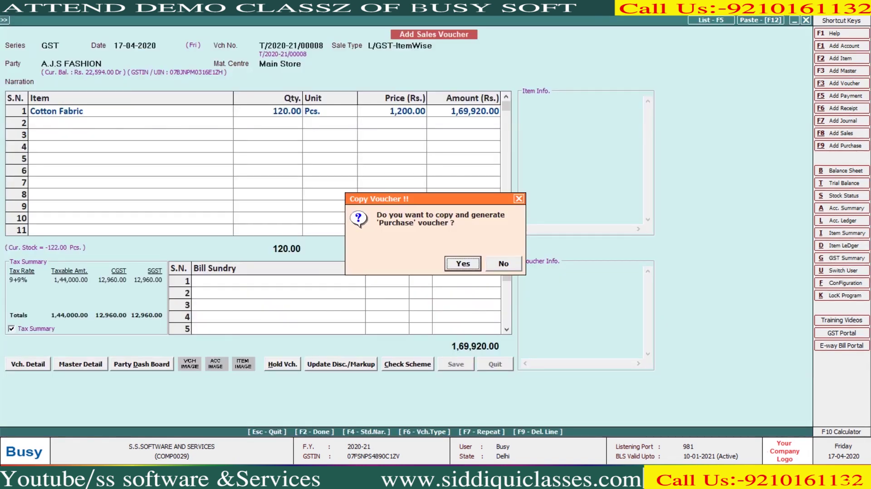
{"action": "key", "text": "alt+Tab"}
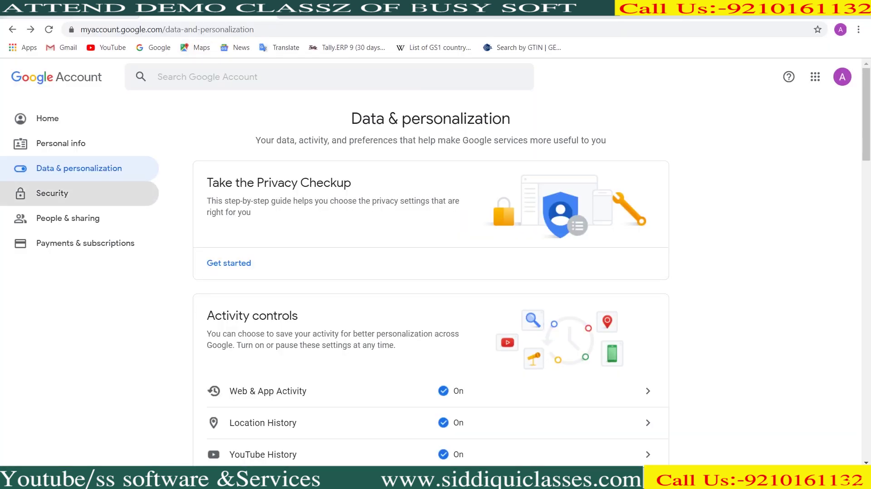
Step: Open the sent Sales - T/2020-21/00008 email from Gmail's Sent folder
{"action": "key", "text": "ctrl+Tab"}
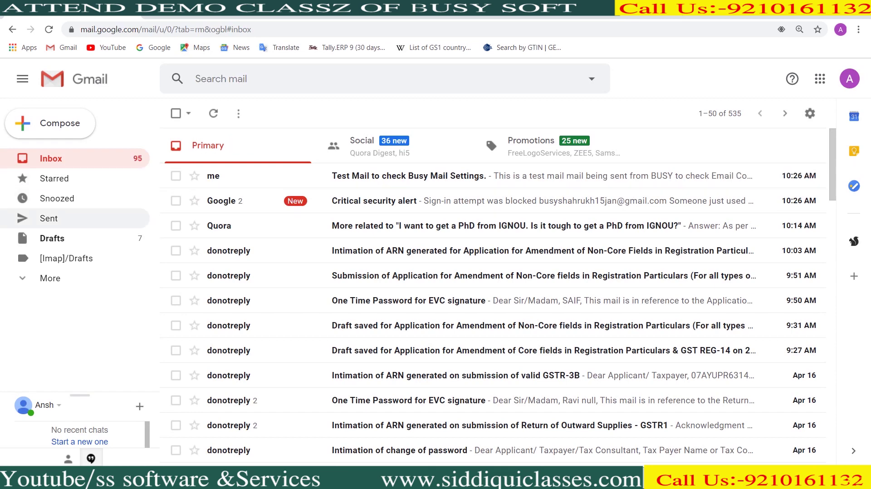
{"action": "left_click", "coordinate": [49, 218]}
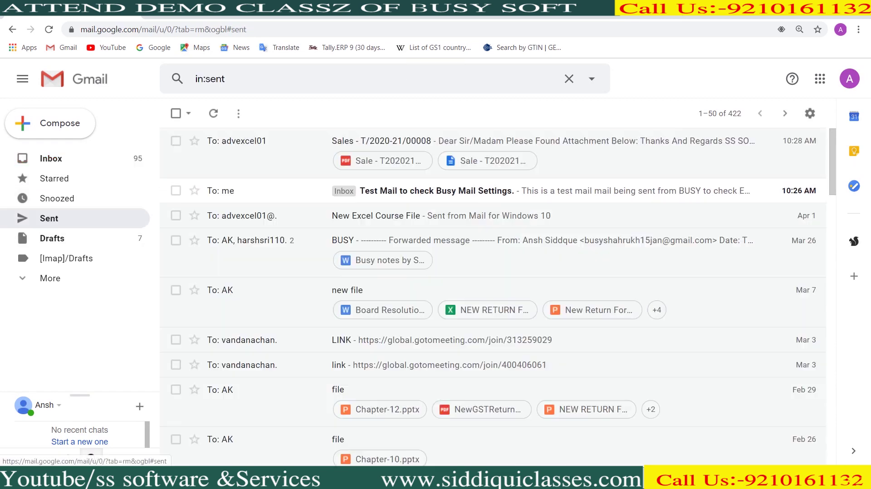
{"action": "left_click", "coordinate": [381, 141]}
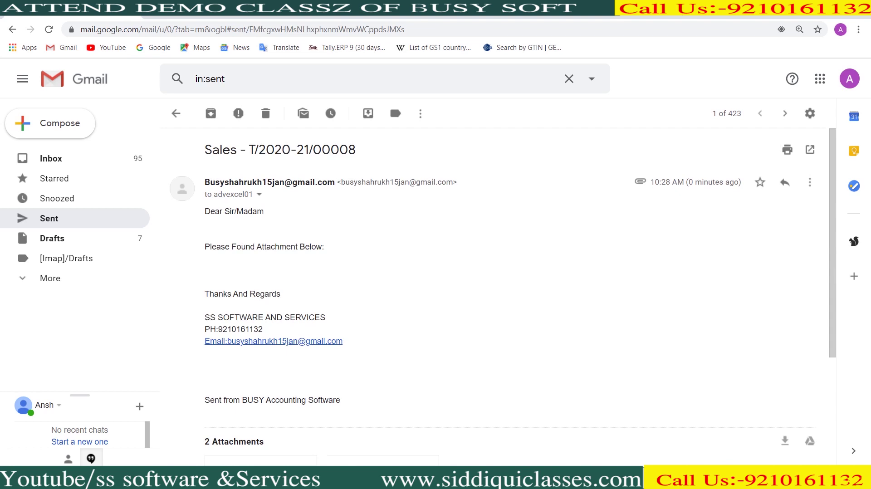
{"action": "scroll", "coordinate": [499, 297], "scroll_direction": "down", "scroll_amount": 1}
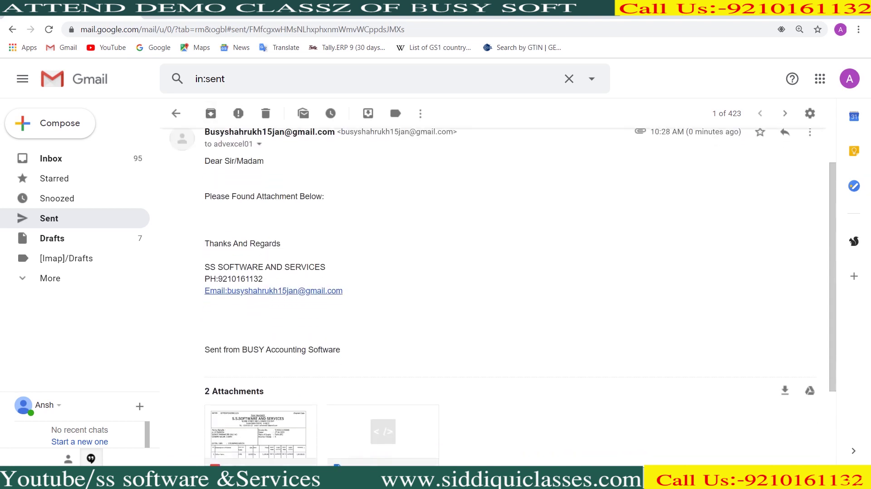
{"action": "scroll", "coordinate": [499, 297], "scroll_direction": "down", "scroll_amount": 1}
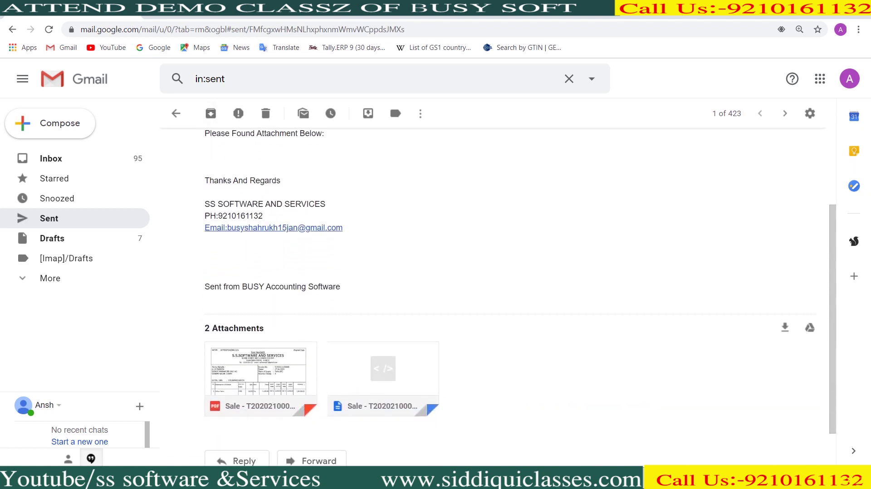
{"action": "scroll", "coordinate": [499, 297], "scroll_direction": "down", "scroll_amount": 1}
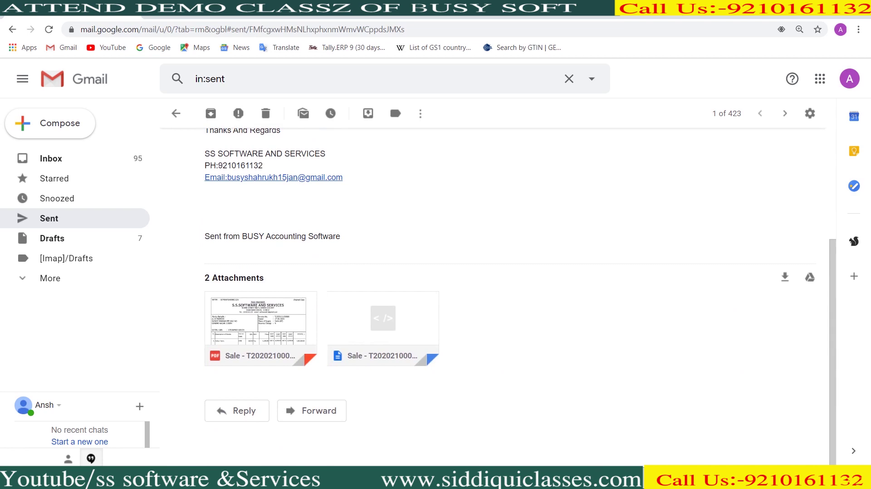
Step: Preview the PDF invoice, then download the XML attachment
{"action": "left_click", "coordinate": [261, 326]}
{"action": "scroll", "coordinate": [427, 272], "scroll_direction": "down", "scroll_amount": 5}
{"action": "scroll", "coordinate": [426, 272], "scroll_direction": "down", "scroll_amount": 4}
{"action": "left_click", "coordinate": [19, 76]}
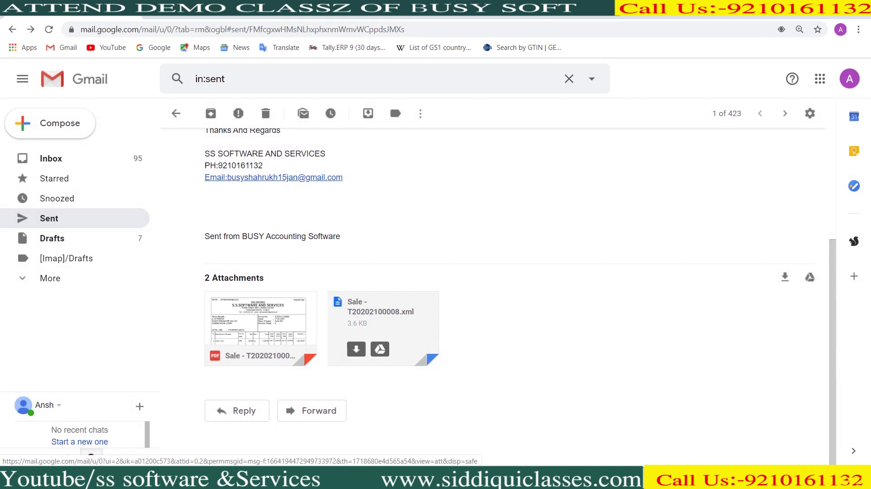
{"action": "left_click", "coordinate": [356, 349]}
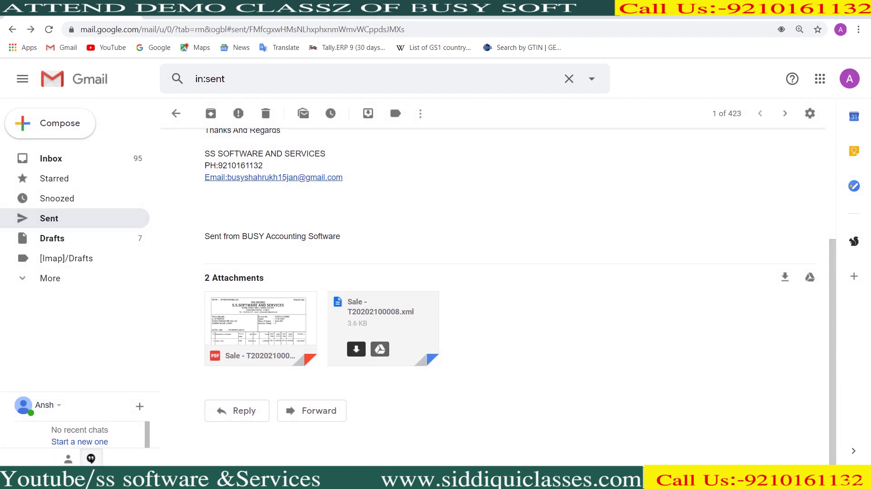
{"action": "left_click", "coordinate": [117, 454]}
{"action": "left_click", "coordinate": [117, 455]}
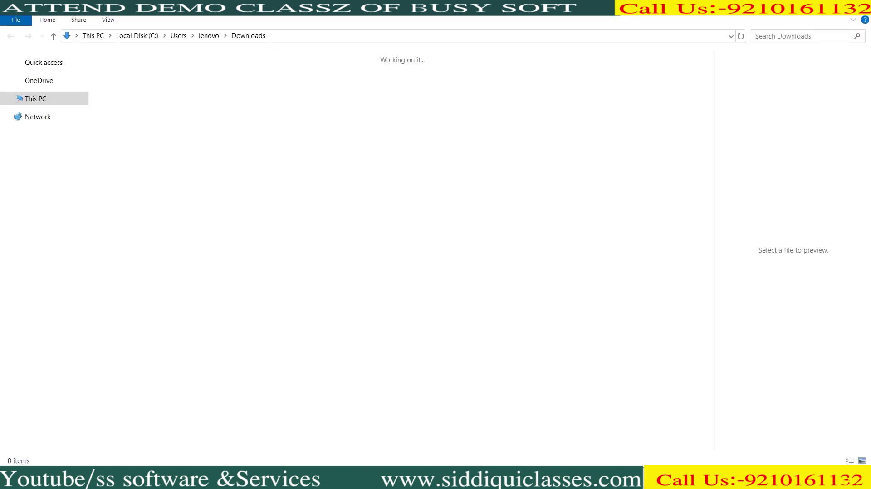
{"action": "right_click", "coordinate": [133, 115]}
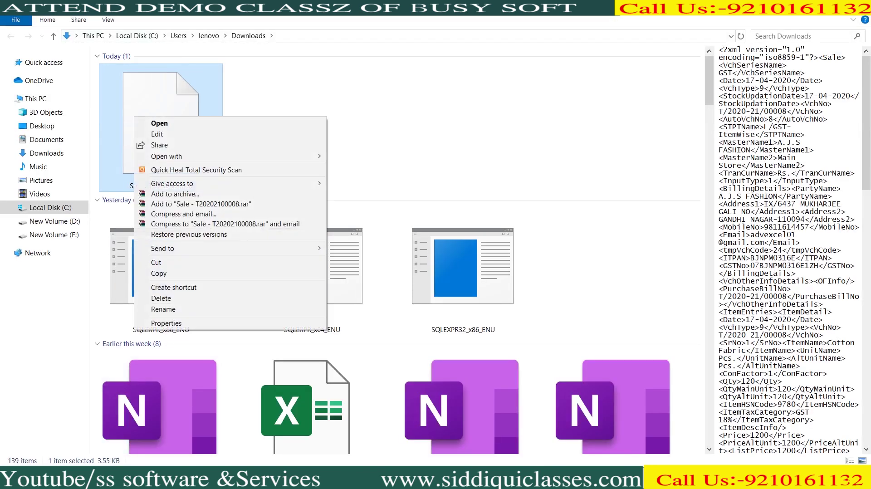
{"action": "left_click", "coordinate": [181, 323]}
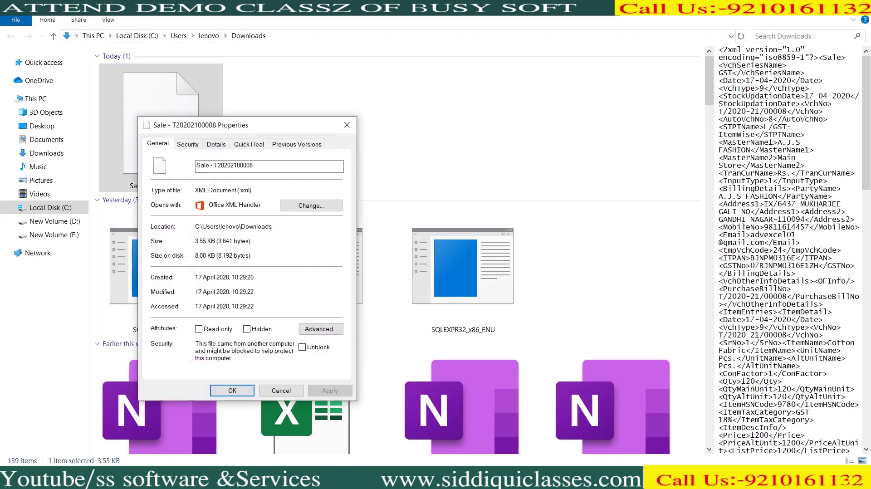
{"action": "left_click", "coordinate": [187, 143]}
{"action": "left_click_drag", "start_coordinate": [199, 160], "coordinate": [345, 160]}
{"action": "right_click", "coordinate": [339, 160]}
{"action": "left_click", "coordinate": [358, 184]}
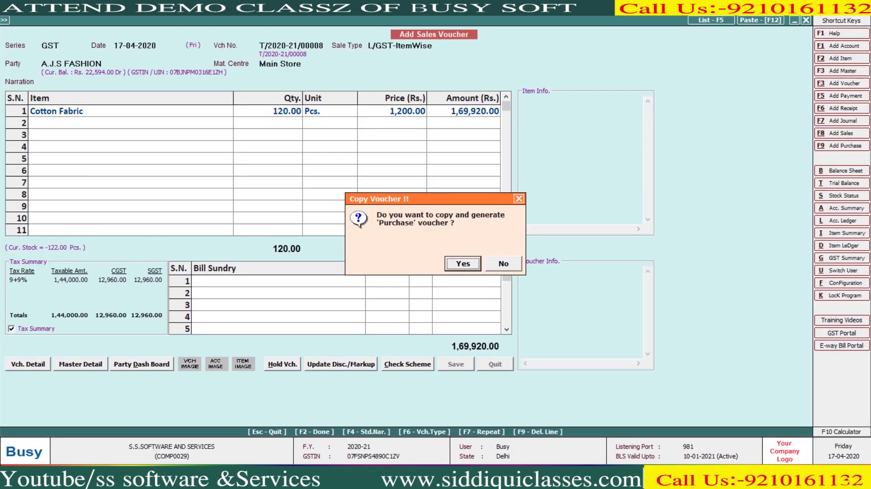
Step: Decline the purchase copy, close the sale, and start a new purchase voucher
{"action": "key", "text": "Right"}
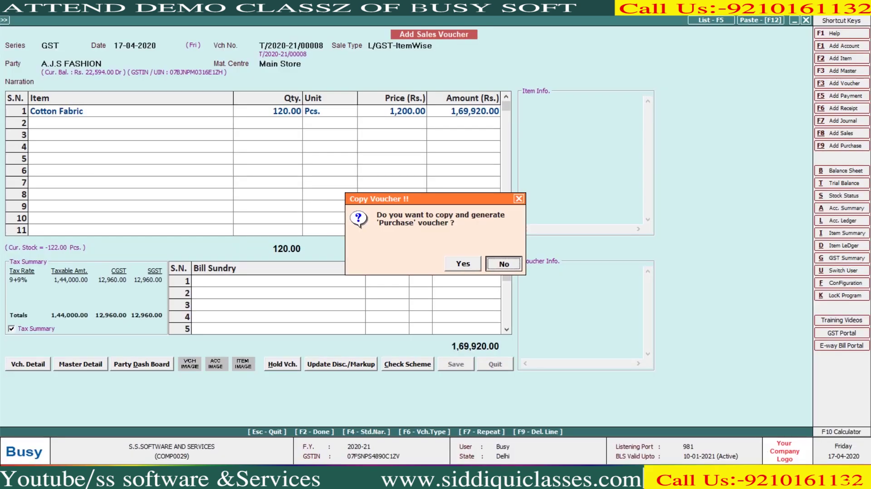
{"action": "key", "text": "Return"}
{"action": "key", "text": "Escape"}
{"action": "key", "text": "Down"}
{"action": "key", "text": "Down"}
{"action": "key", "text": "Down"}
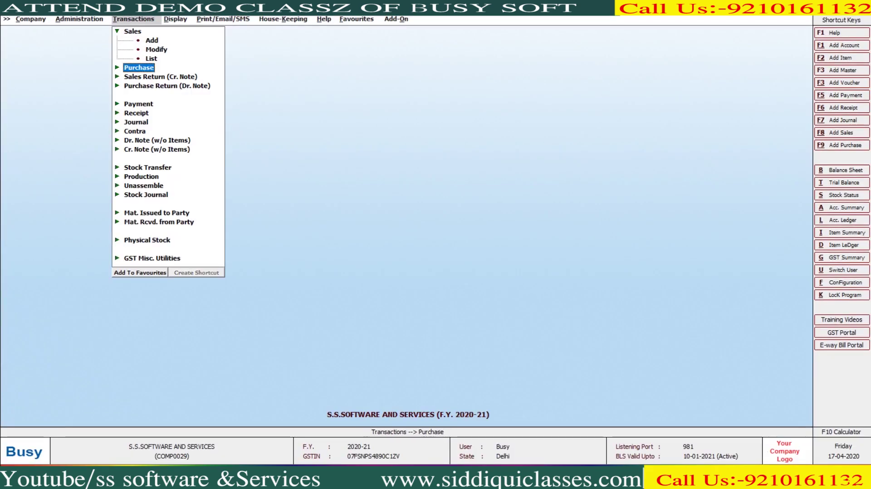
{"action": "key", "text": "Return"}
{"action": "key", "text": "Return"}
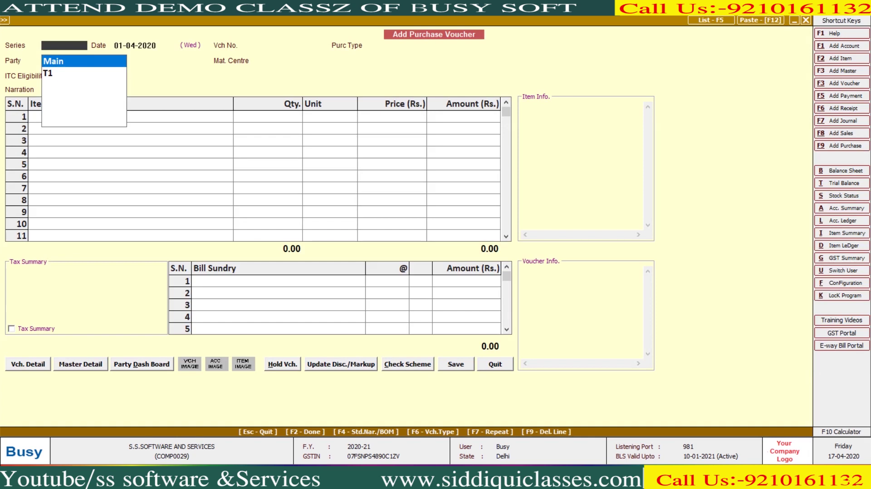
{"action": "key", "text": "Return"}
Step: Try pasting the copied sale from the clipboard; it's rejected as invalid, so discard the voucher
{"action": "key", "text": "F12"}
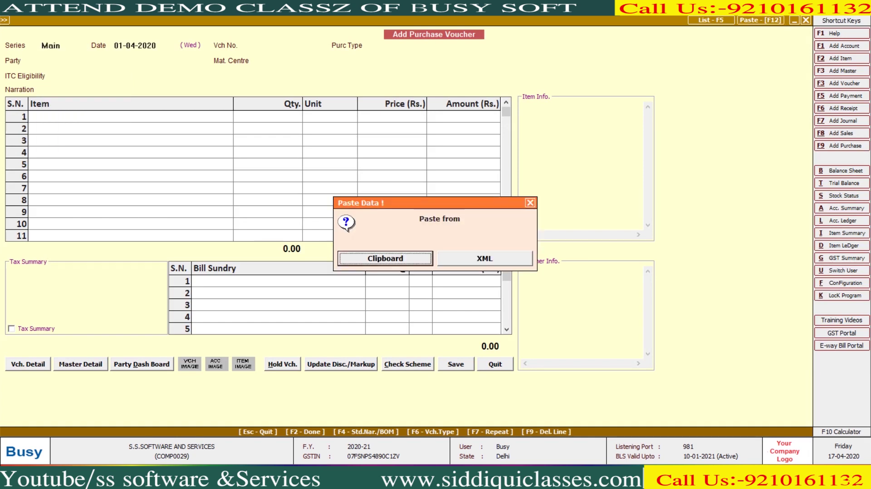
{"action": "key", "text": "Return"}
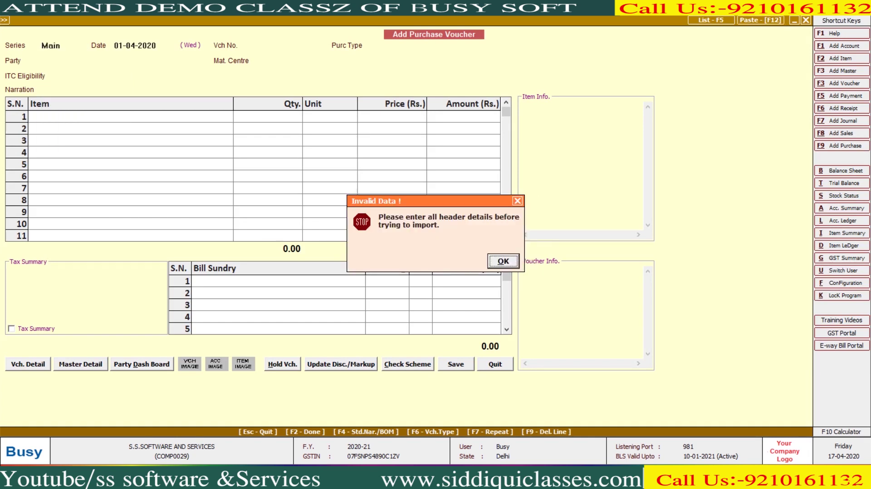
{"action": "key", "text": "Return"}
{"action": "key", "text": "Return"}
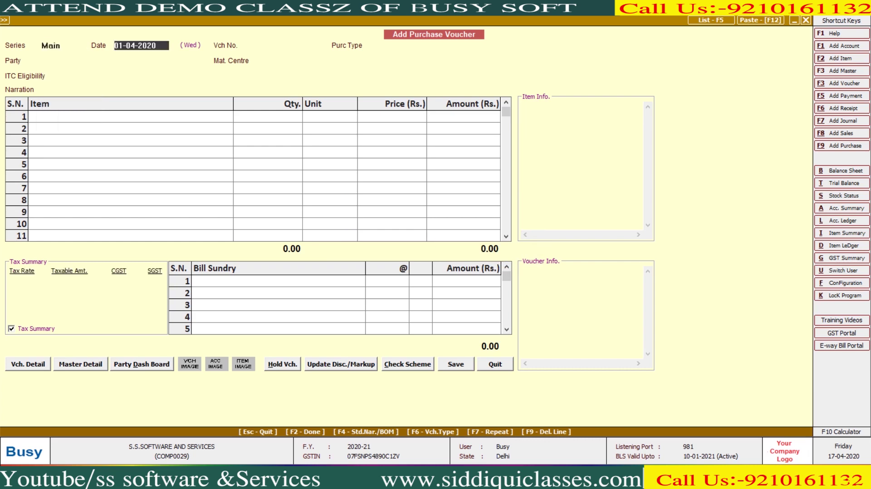
{"action": "key", "text": "F12"}
{"action": "key", "text": "Return"}
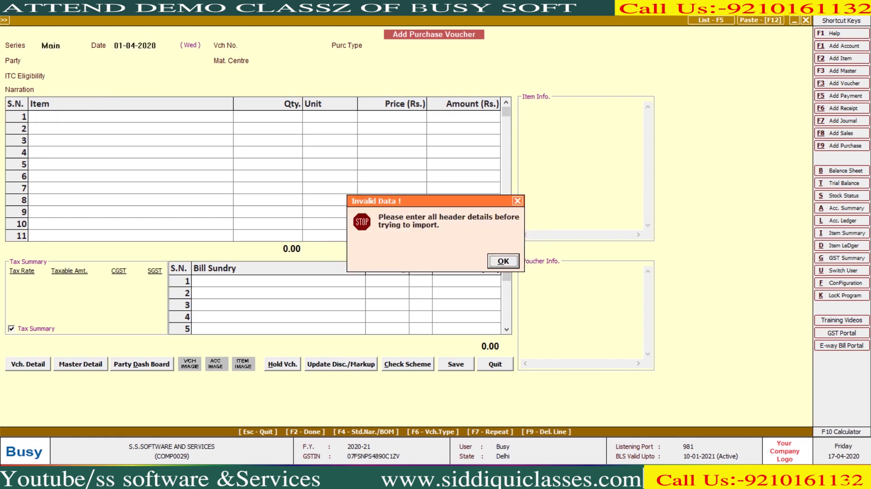
{"action": "key", "text": "Return"}
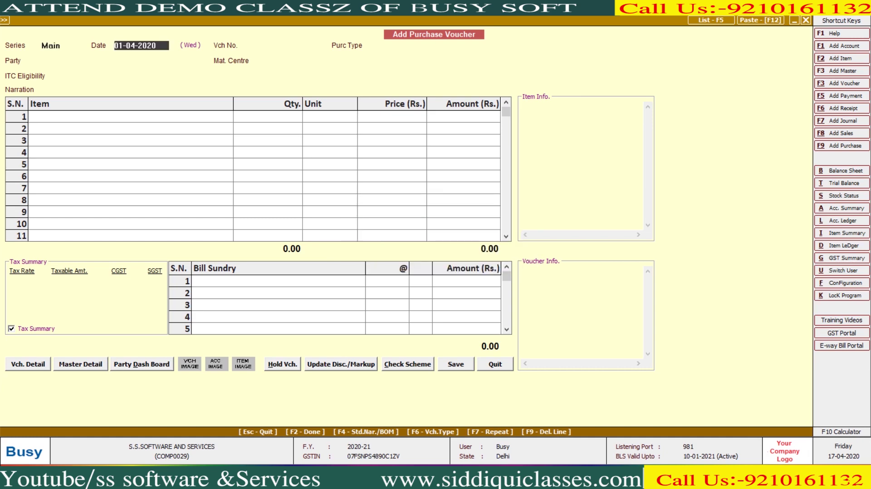
{"action": "key", "text": "Escape"}
Step: Reopen a Main series purchase voucher, number 152, type L/GST-ItemWise, and retry the clipboard paste
{"action": "key", "text": "Return"}
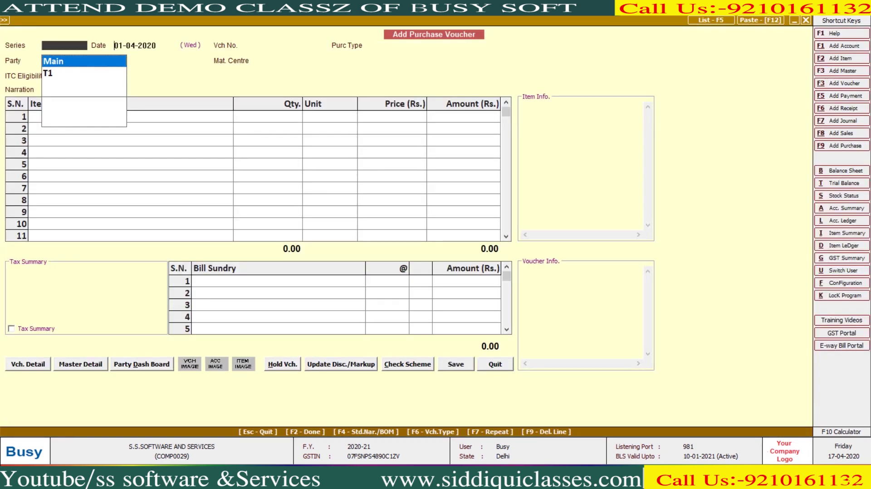
{"action": "key", "text": "Return"}
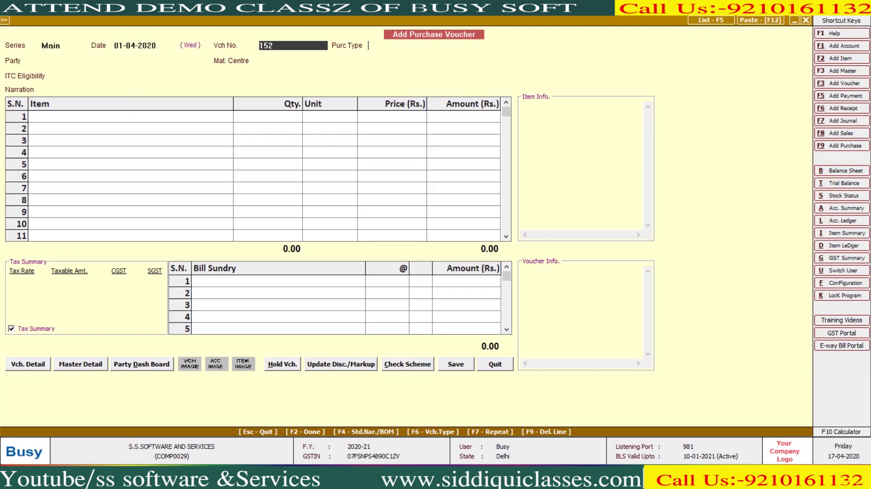
{"action": "key", "text": "Return"}
{"action": "key", "text": "Return"}
{"action": "key", "text": "F12"}
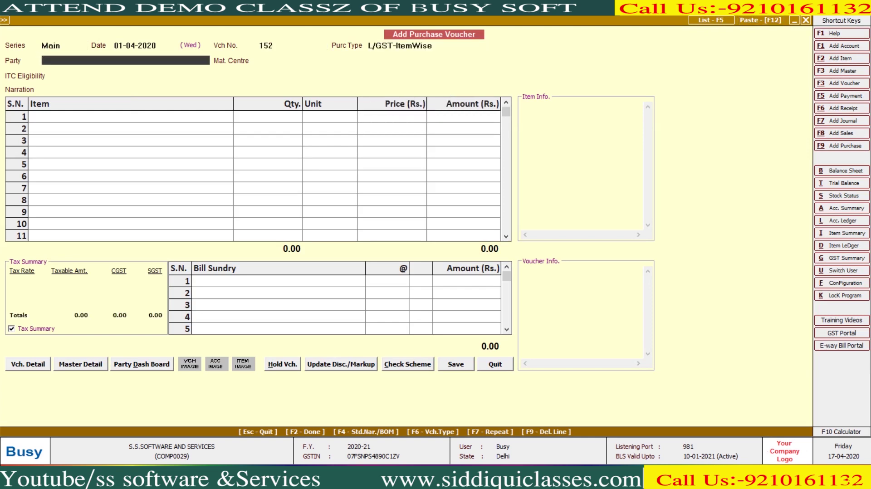
{"action": "key", "text": "Return"}
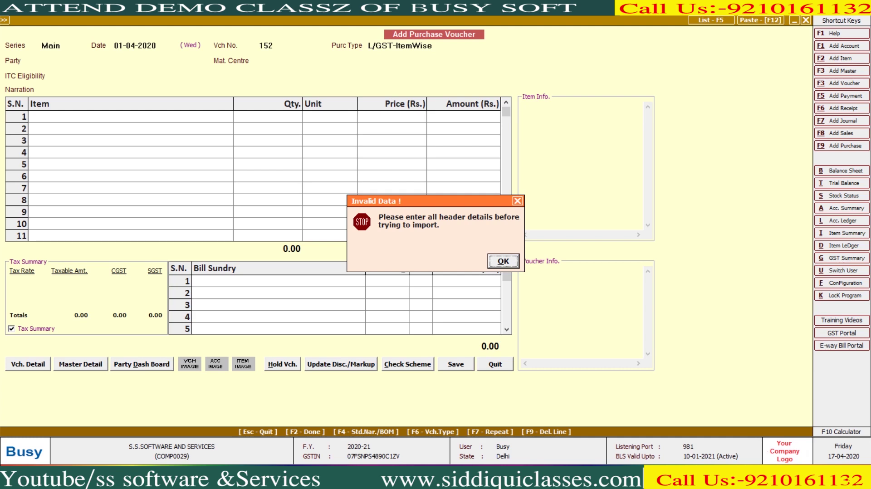
Step: Select A.J.S FASHION as the party and import the downloaded sale XML file
{"action": "key", "text": "Return"}
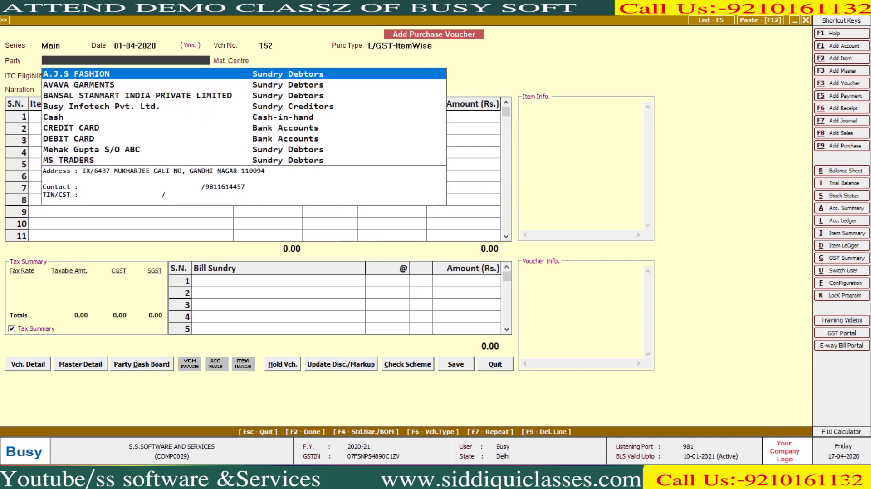
{"action": "key", "text": "Return"}
{"action": "key", "text": "Return"}
{"action": "key", "text": "Return"}
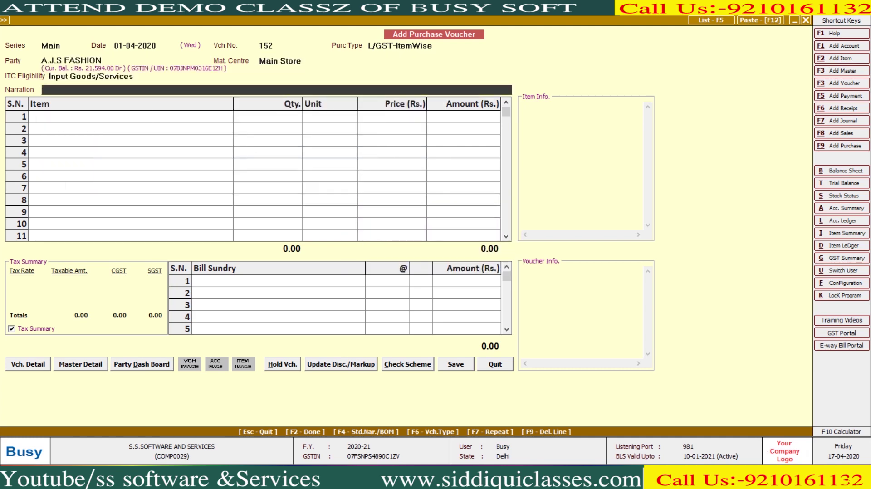
{"action": "key", "text": "F12"}
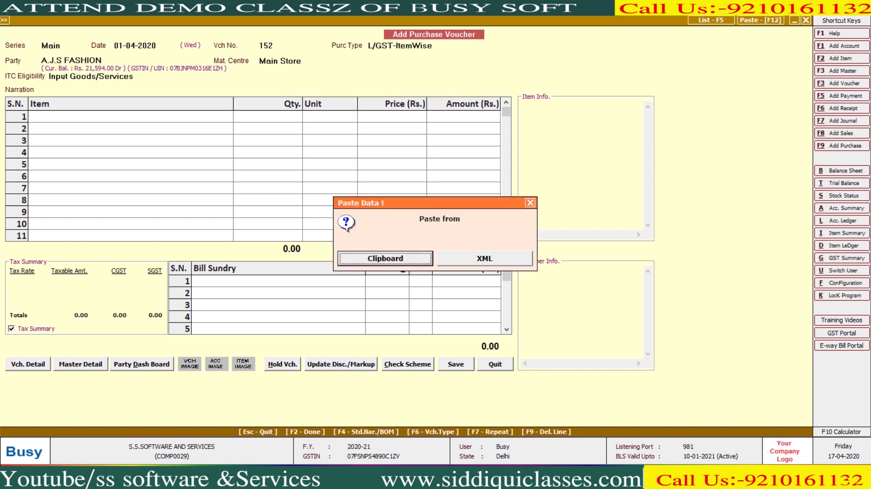
{"action": "key", "text": "Right"}
{"action": "key", "text": "Return"}
{"action": "type", "text": "C:\\Users\\lenovo\\Downloads\\Sale - T29281189000.xml"}
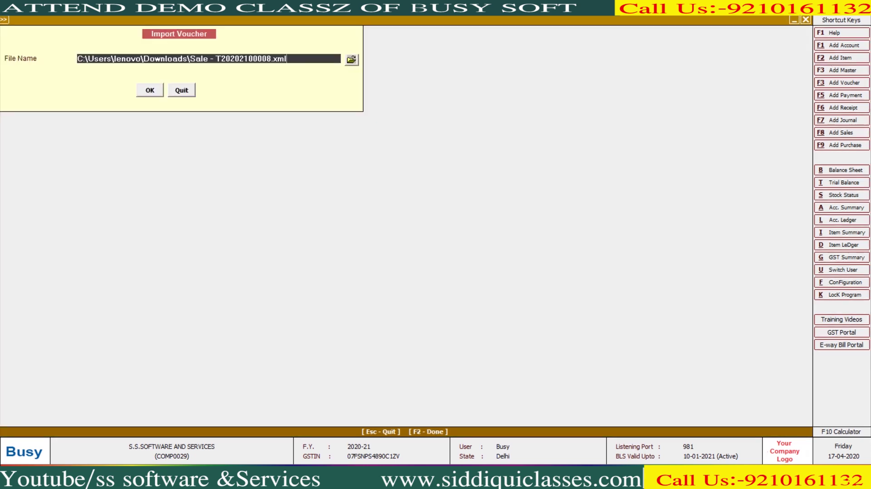
{"action": "key", "text": "Return"}
{"action": "key", "text": "Return"}
Step: Confirm the import, skip account mapping to load the items, then quit without saving
{"action": "key", "text": "Return"}
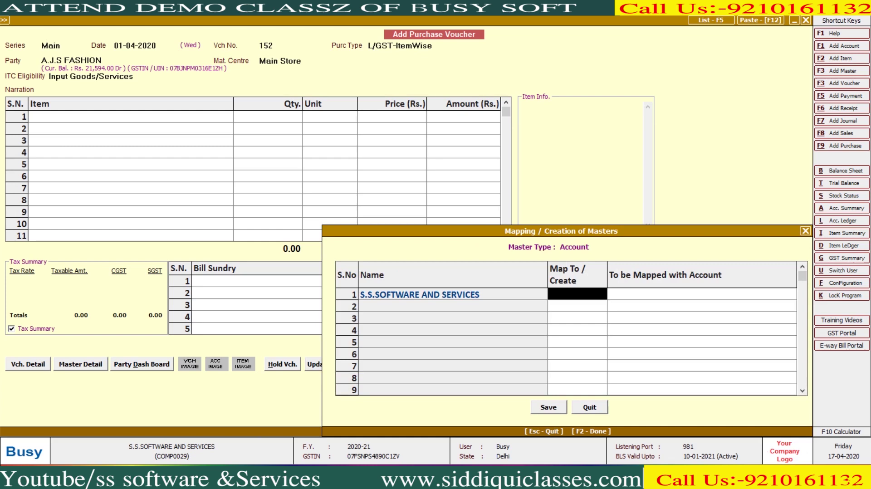
{"action": "key", "text": "Return"}
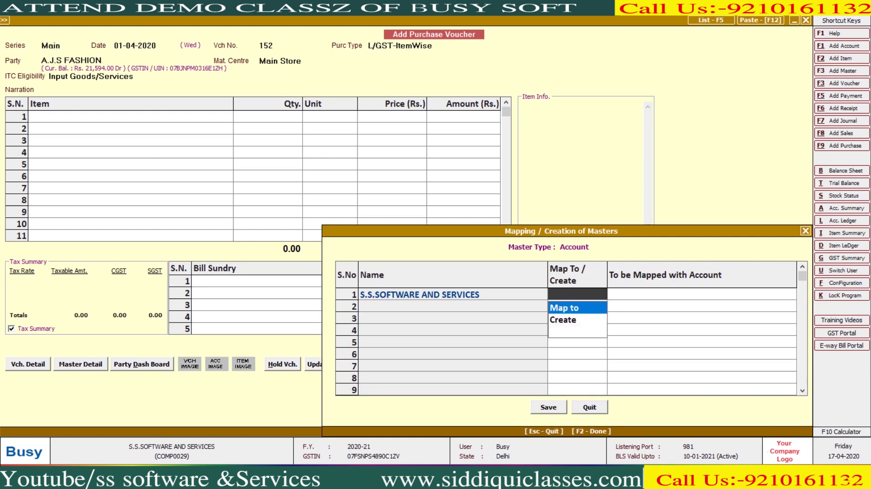
{"action": "key", "text": "Escape"}
{"action": "key", "text": "Escape"}
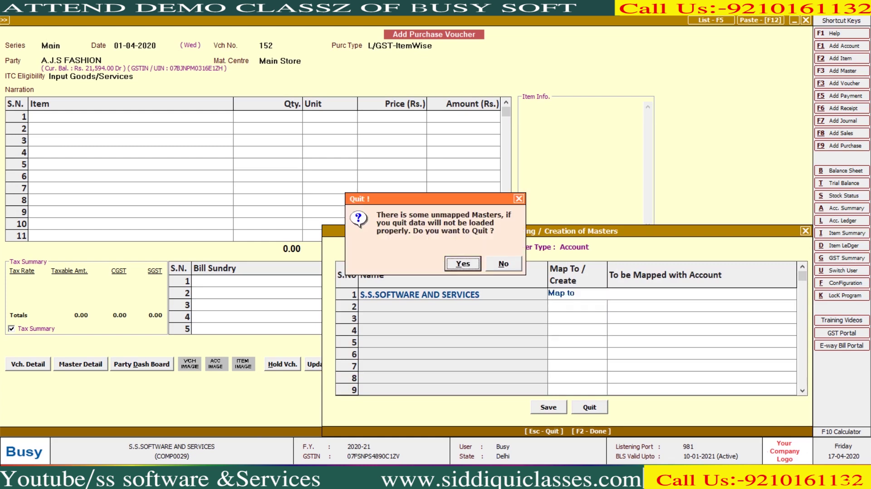
{"action": "key", "text": "Return"}
{"action": "key", "text": "Escape"}
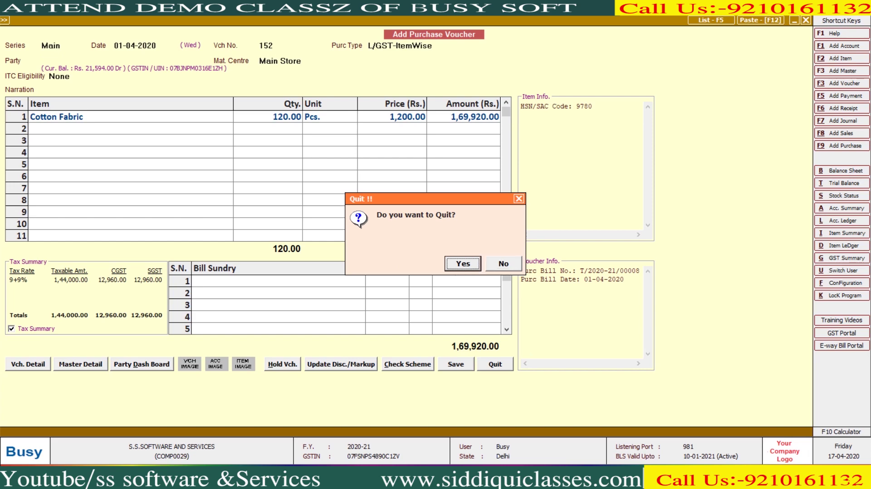
{"action": "key", "text": "y"}
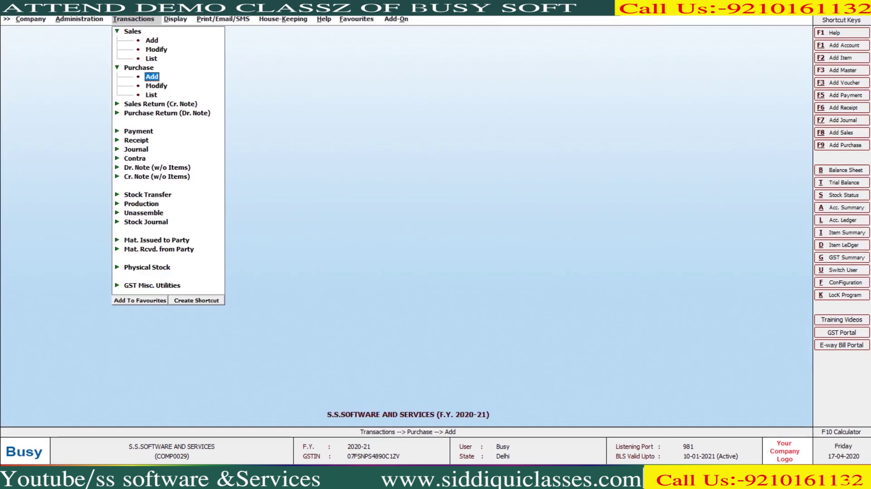
Step: Email A.J.S FASHION's account ledger as a PDF using Busy's own print format
{"action": "key", "text": "l"}
{"action": "type", "text": "a"}
{"action": "key", "text": "Return"}
{"action": "key", "text": "F2"}
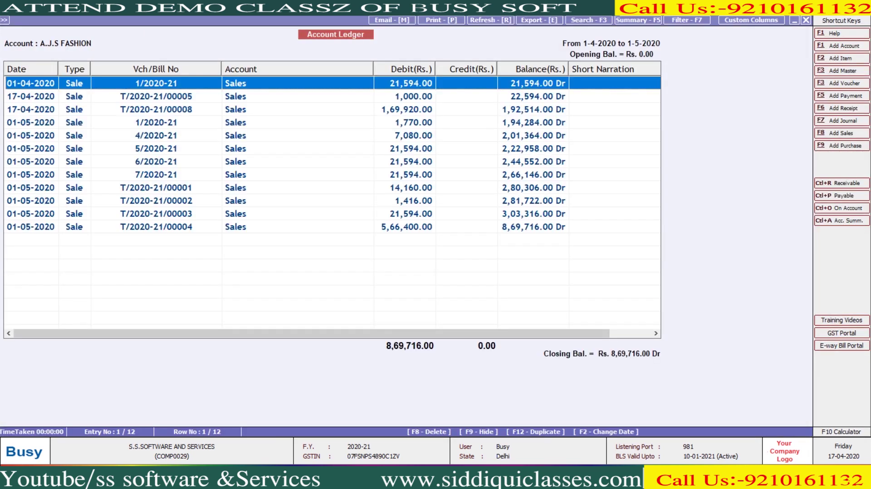
{"action": "key", "text": "alt+p"}
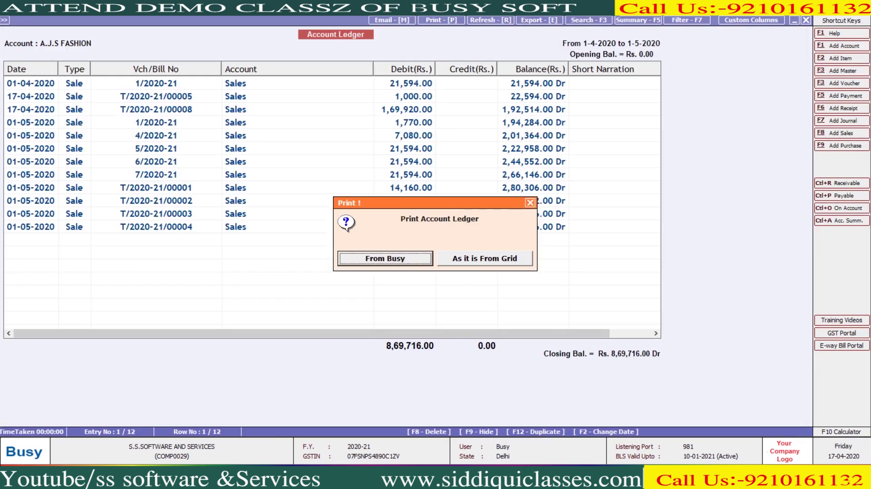
{"action": "key", "text": "Escape"}
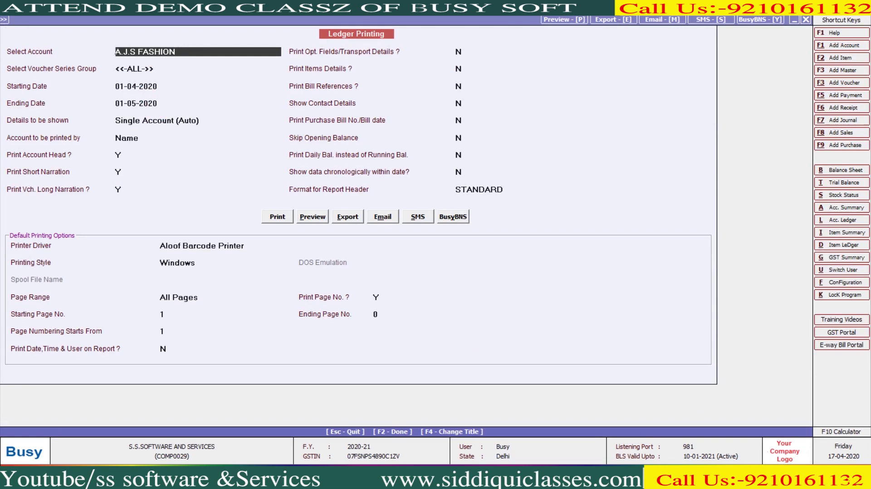
{"action": "key", "text": "alt+m"}
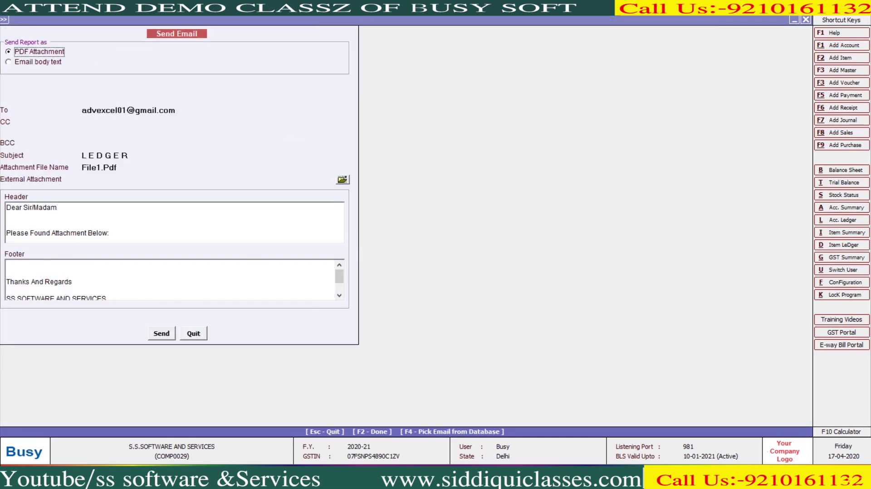
{"action": "key", "text": "F2"}
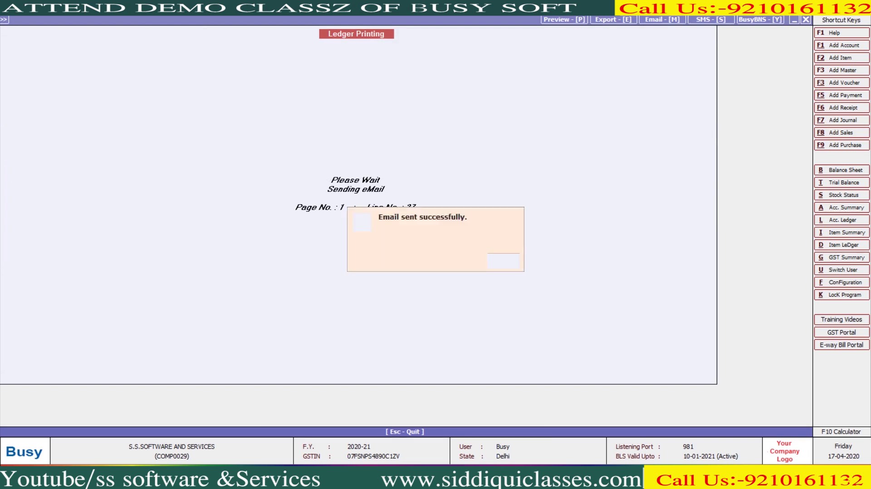
{"action": "key", "text": "Return"}
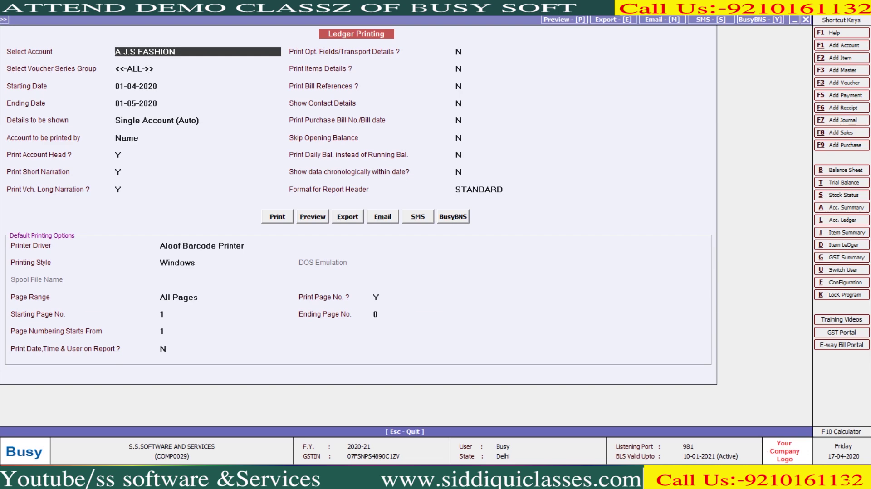
Step: Find the LEDGER email in Gmail's sent mail and preview its File1.Pdf attachment
{"action": "key", "text": "alt+Tab"}
{"action": "key", "text": "alt+Tab"}
{"action": "key", "text": "alt+Tab"}
{"action": "left_click", "coordinate": [49, 218]}
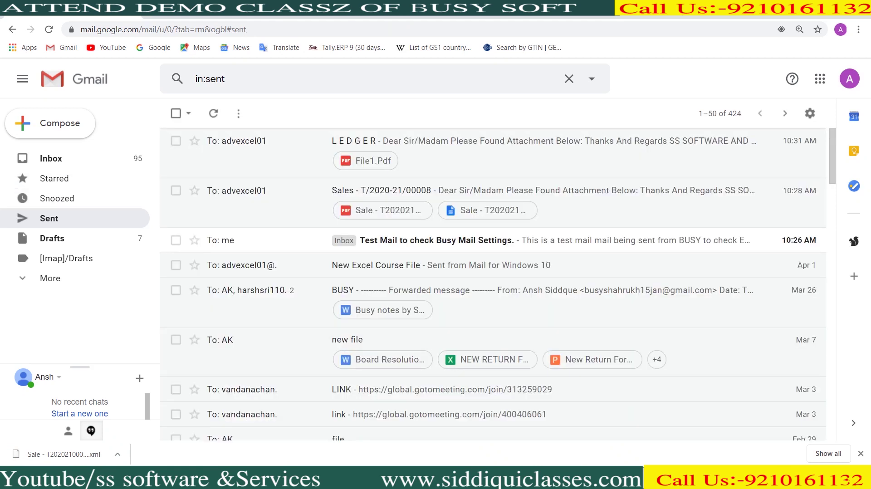
{"action": "left_click", "coordinate": [409, 141]}
{"action": "scroll", "coordinate": [408, 272], "scroll_direction": "down", "scroll_amount": 5}
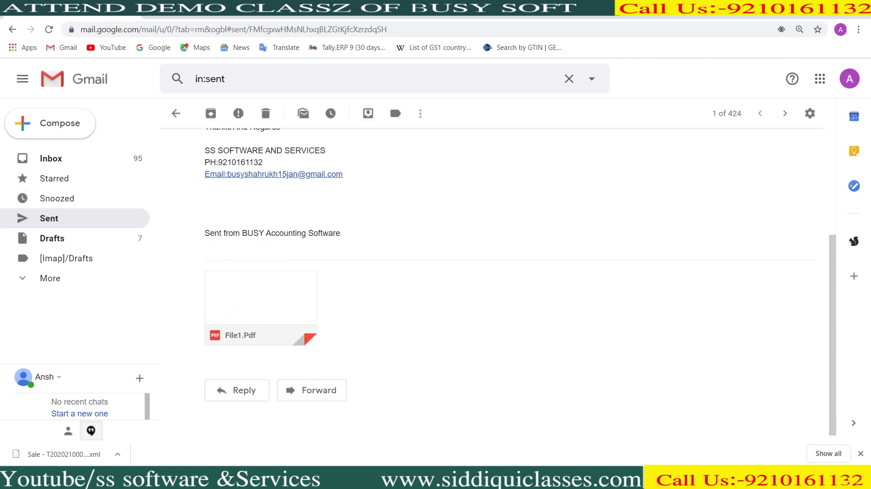
{"action": "left_click", "coordinate": [261, 295]}
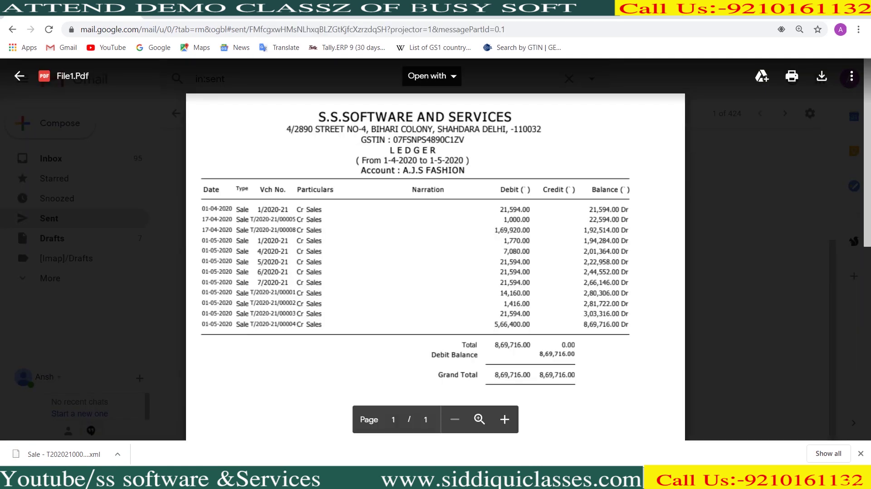
{"action": "key", "text": "alt+Tab"}
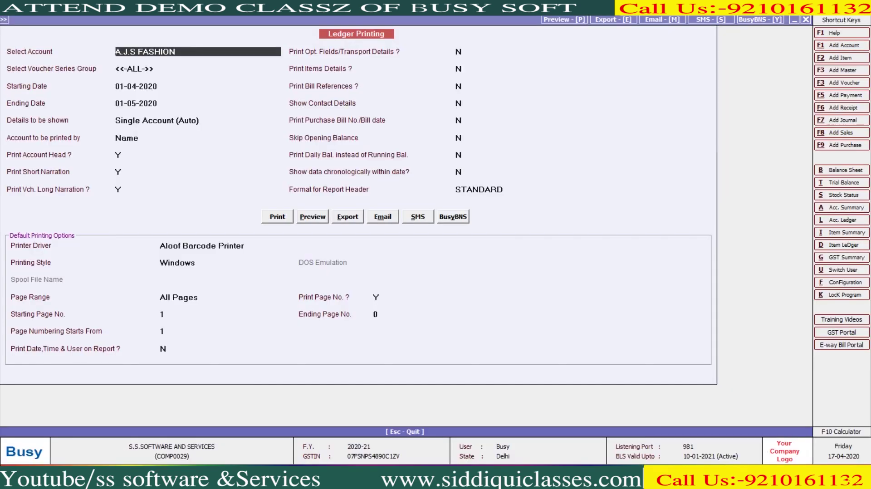
Step: Open Statement of Account under Print/Email/SMS > Outstanding Analysis in standard format
{"action": "key", "text": "Escape"}
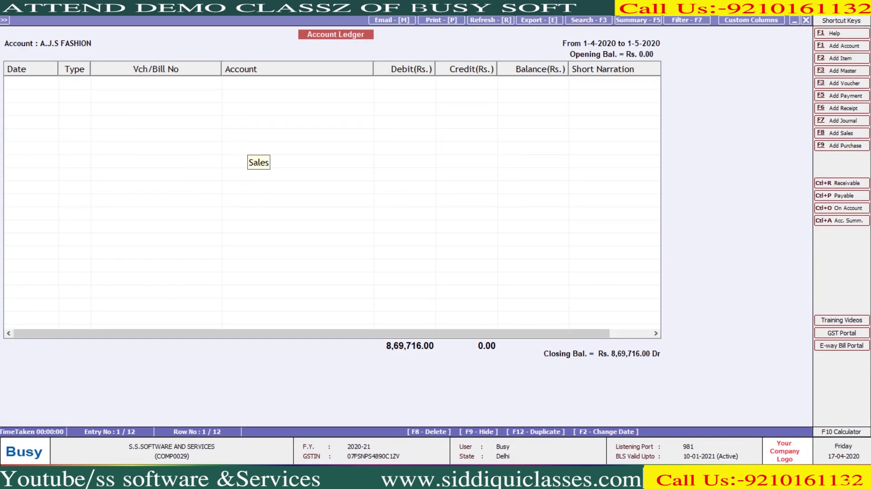
{"action": "key", "text": "Escape"}
{"action": "key", "text": "Left"}
{"action": "key", "text": "Right"}
{"action": "key", "text": "Right"}
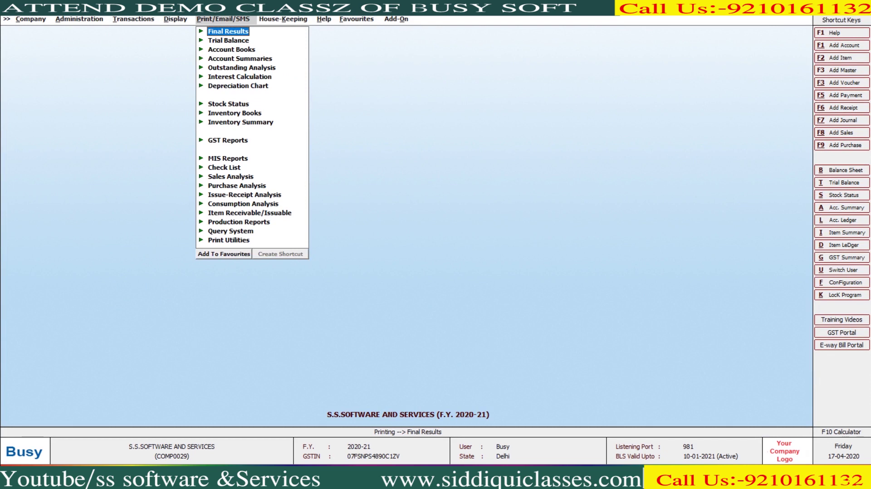
{"action": "key", "text": "Down"}
{"action": "key", "text": "Down"}
{"action": "key", "text": "Down"}
{"action": "key", "text": "Down"}
{"action": "key", "text": "Right"}
{"action": "key", "text": "Down"}
{"action": "key", "text": "Down"}
{"action": "key", "text": "Down"}
{"action": "key", "text": "Down"}
{"action": "key", "text": "Down"}
{"action": "key", "text": "Down"}
{"action": "key", "text": "Down"}
{"action": "key", "text": "Down"}
{"action": "key", "text": "Down"}
{"action": "key", "text": "Down"}
{"action": "key", "text": "Return"}
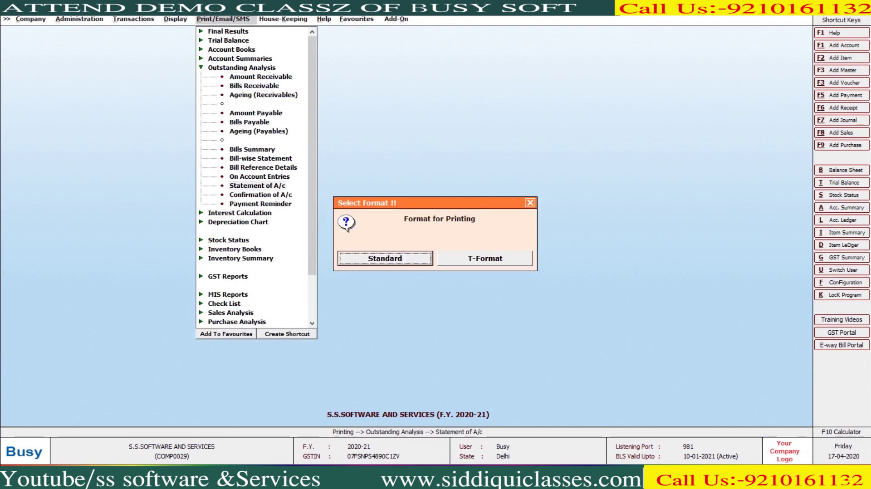
{"action": "key", "text": "Return"}
{"action": "key", "text": "Return"}
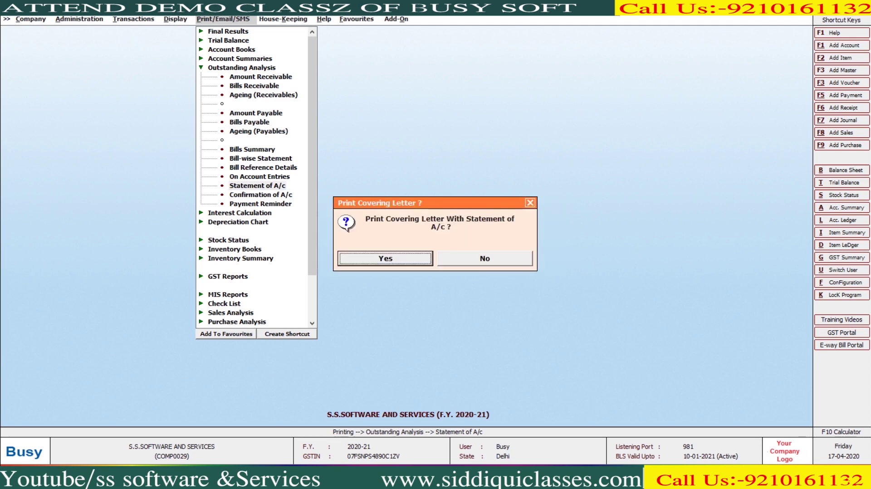
{"action": "key", "text": "Return"}
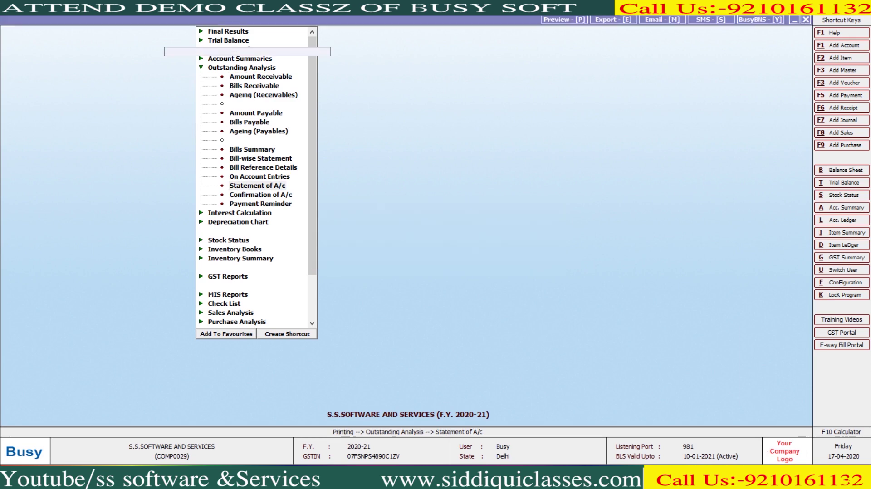
Step: Email A.J.S FASHION's statement of account for all voucher series
{"action": "key", "text": "Return"}
{"action": "key", "text": "Return"}
{"action": "key", "text": "Return"}
{"action": "key", "text": "Return"}
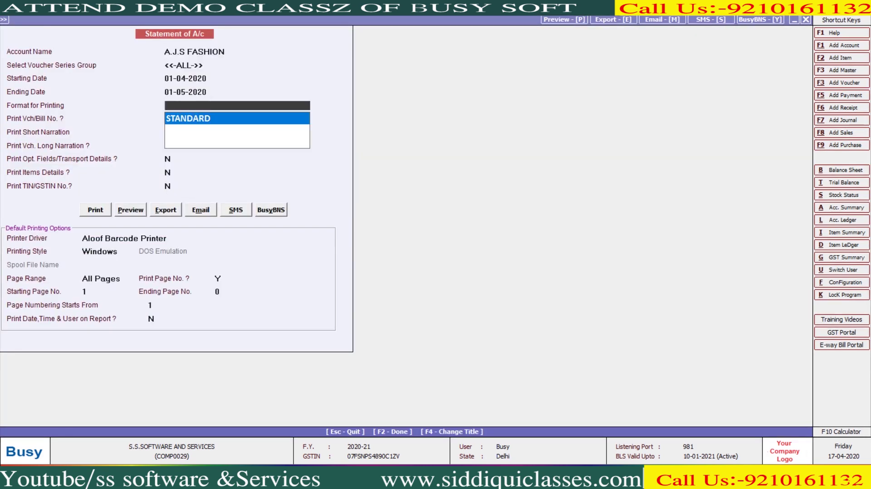
{"action": "key", "text": "Return"}
{"action": "key", "text": "alt+m"}
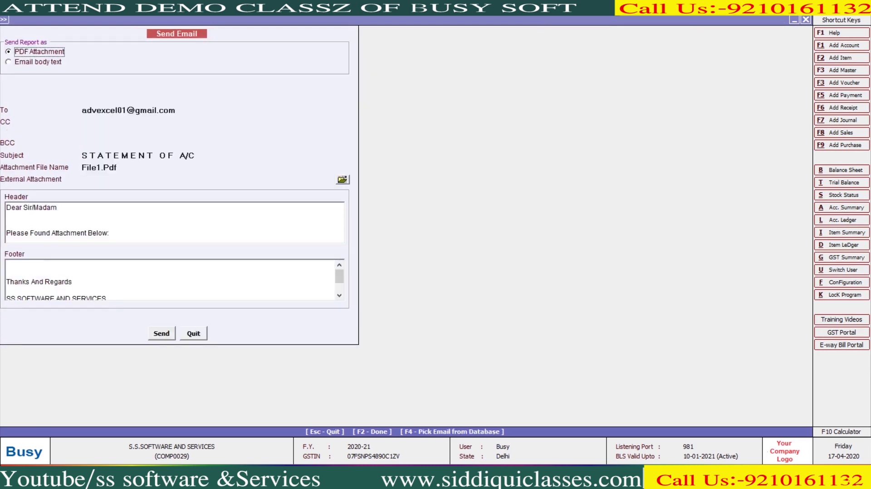
{"action": "key", "text": "F2"}
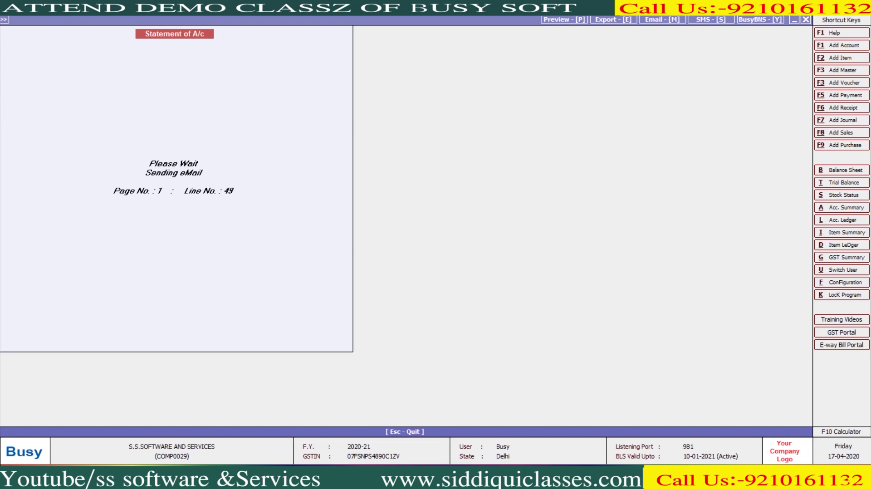
{"action": "key", "text": "Return"}
{"action": "key", "text": "Return"}
{"action": "key", "text": "Right"}
Step: Email A.J.S FASHION's confirmation of account with default settings and no subject
{"action": "key", "text": "Return"}
{"action": "key", "text": "Escape"}
{"action": "key", "text": "Down"}
{"action": "key", "text": "Return"}
{"action": "key", "text": "Escape"}
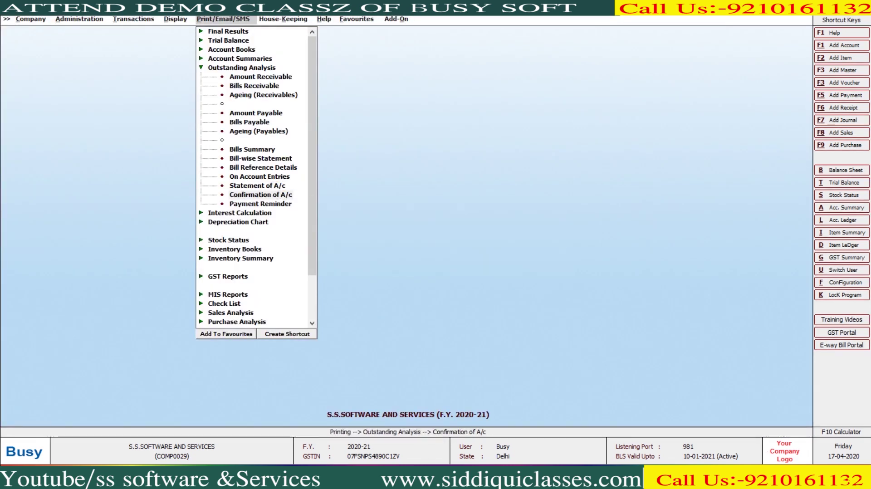
{"action": "key", "text": "Return"}
{"action": "key", "text": "Return"}
{"action": "key", "text": "Return"}
{"action": "key", "text": "Return"}
{"action": "key", "text": "Return"}
{"action": "key", "text": "Return"}
{"action": "key", "text": "Right"}
{"action": "key", "text": "Right"}
{"action": "key", "text": "Right"}
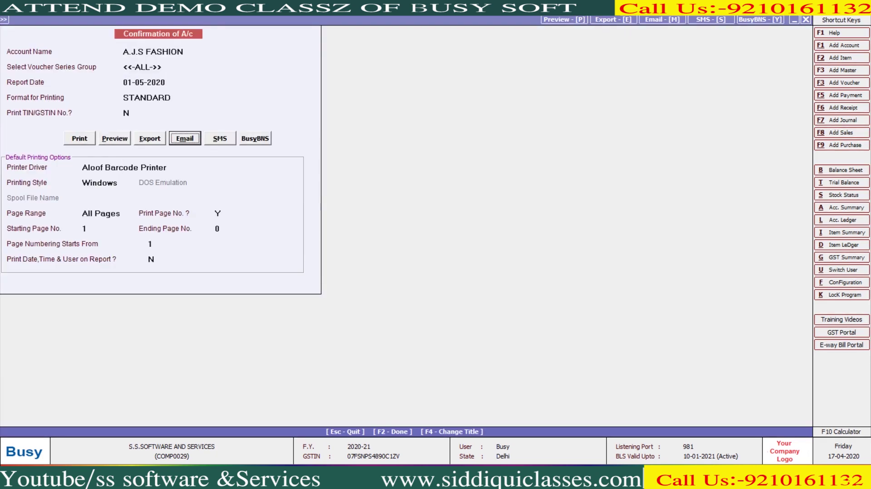
{"action": "key", "text": "Return"}
{"action": "key", "text": "F2"}
{"action": "key", "text": "Left"}
{"action": "key", "text": "Return"}
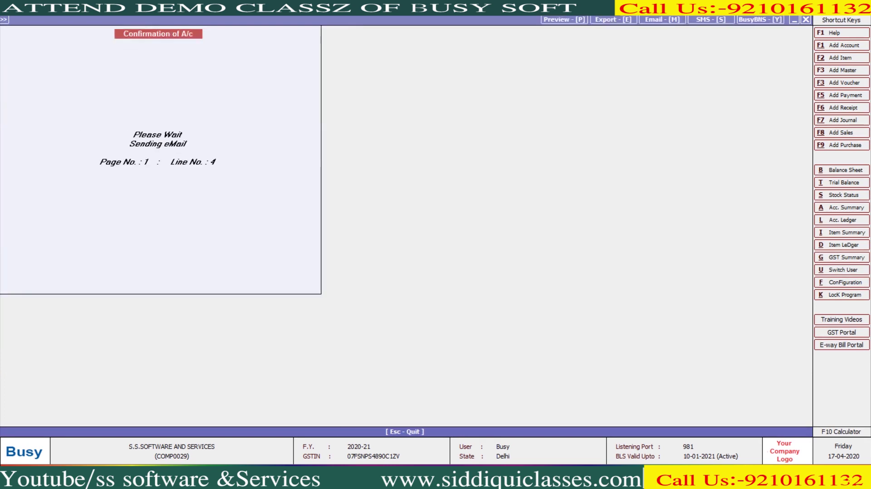
{"action": "key", "text": "Return"}
{"action": "key", "text": "Escape"}
{"action": "key", "text": "Escape"}
Step: Email A.J.S FASHION's payment reminder as a PDF without a subject
{"action": "key", "text": "Down"}
{"action": "key", "text": "Return"}
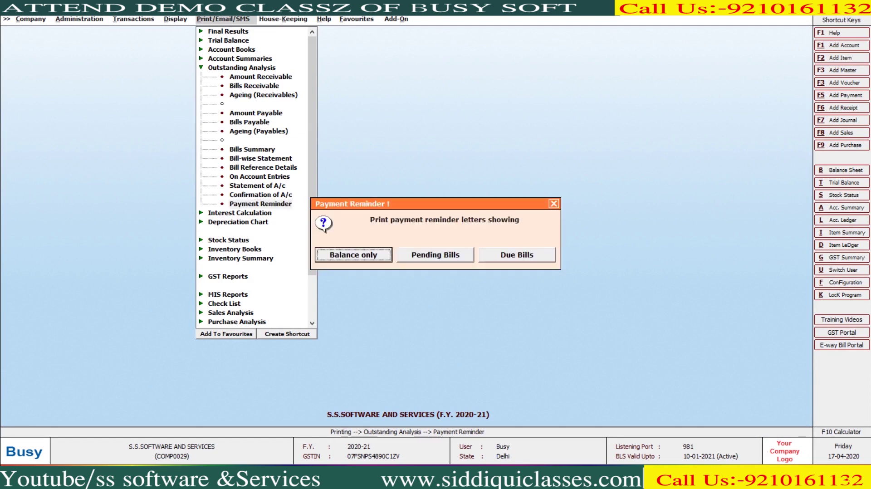
{"action": "key", "text": "Return"}
{"action": "key", "text": "Return"}
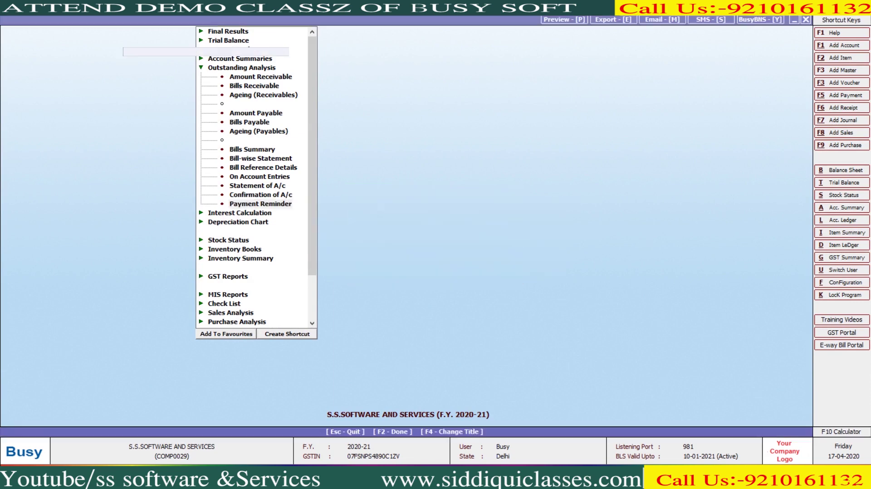
{"action": "key", "text": "Return"}
{"action": "key", "text": "Return"}
{"action": "key", "text": "Return"}
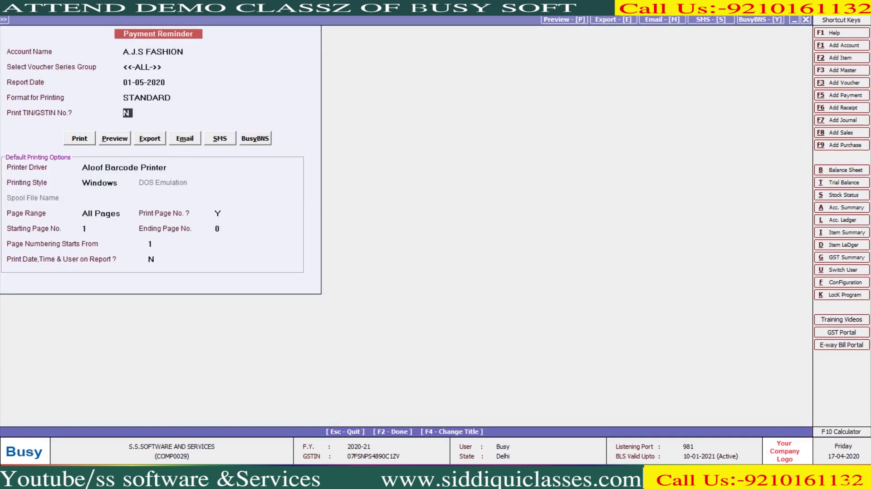
{"action": "key", "text": "m"}
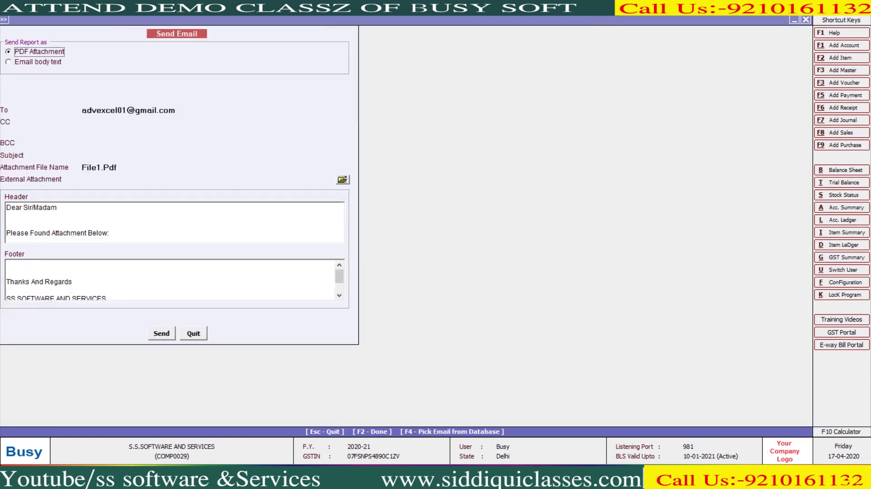
{"action": "key", "text": "F2"}
{"action": "key", "text": "Left"}
{"action": "key", "text": "Return"}
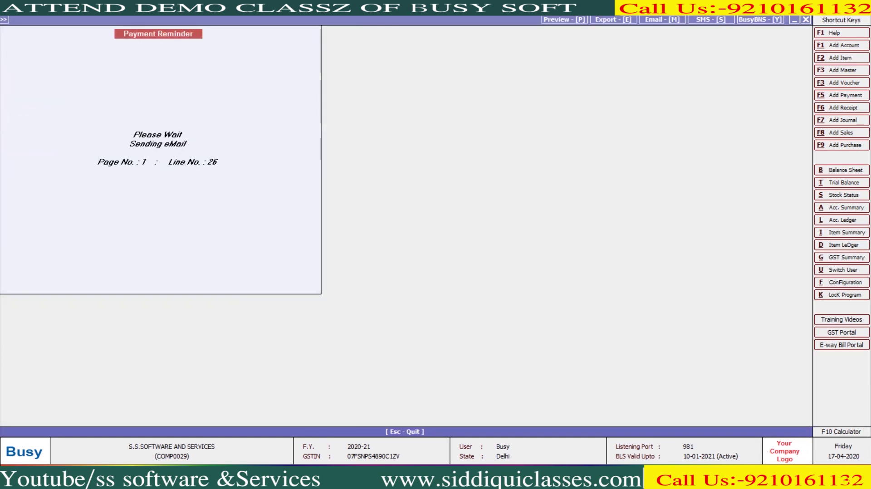
{"action": "key", "text": "Return"}
{"action": "key", "text": "Escape"}
{"action": "key", "text": "Escape"}
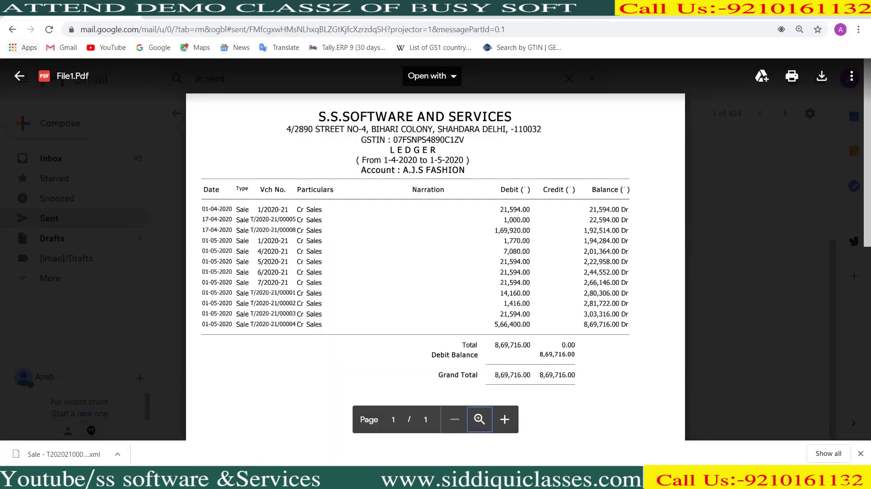
Step: Open the second no-subject sent email in Gmail, preview File1.Pdf, and return to Busy
{"action": "left_click", "coordinate": [23, 74]}
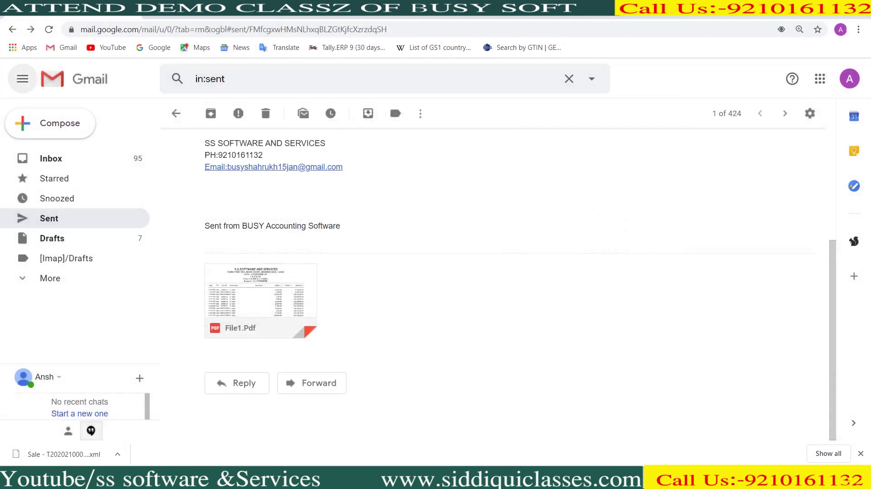
{"action": "left_click", "coordinate": [49, 218]}
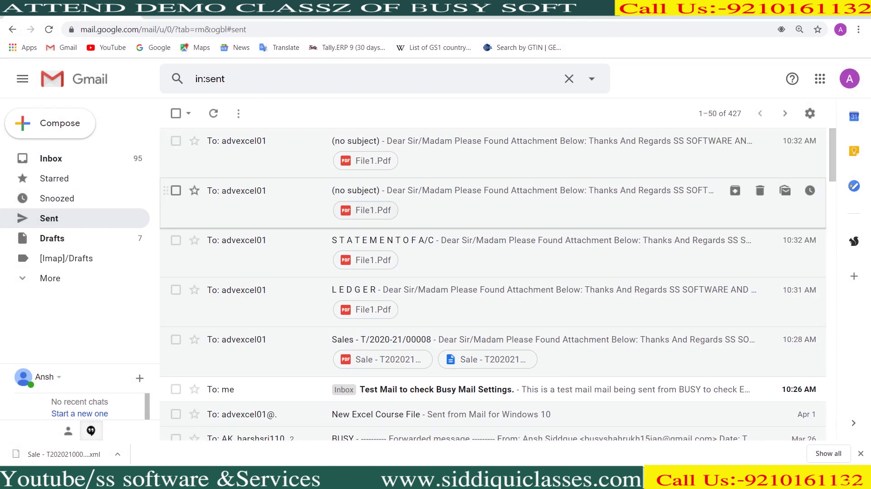
{"action": "left_click", "coordinate": [454, 199]}
{"action": "scroll", "coordinate": [408, 272], "scroll_direction": "down", "scroll_amount": 3}
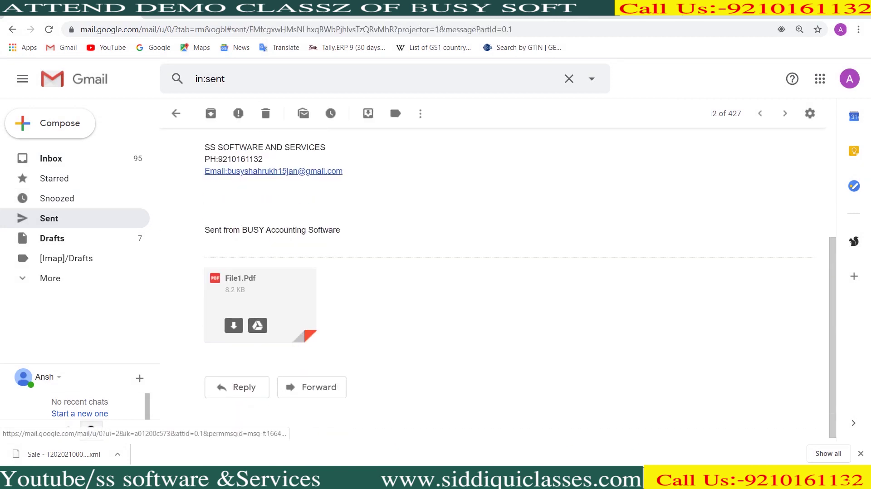
{"action": "left_click", "coordinate": [254, 295]}
{"action": "left_click", "coordinate": [19, 76]}
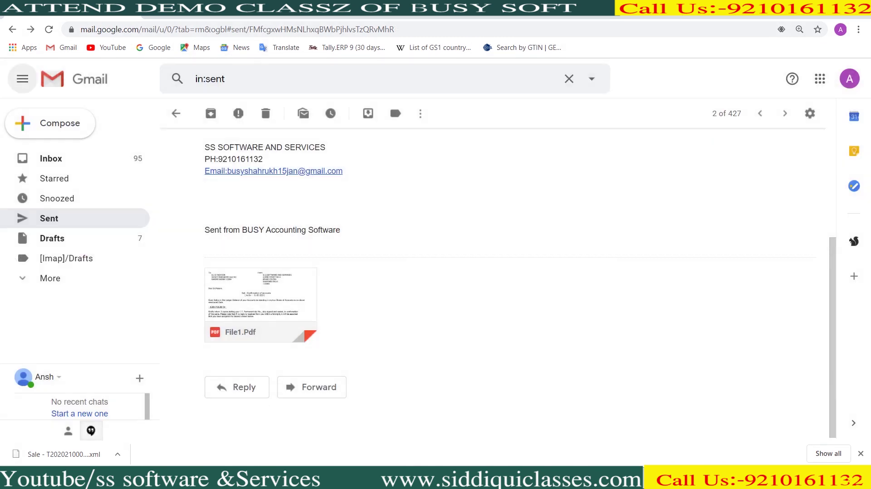
{"action": "key", "text": "alt+Tab"}
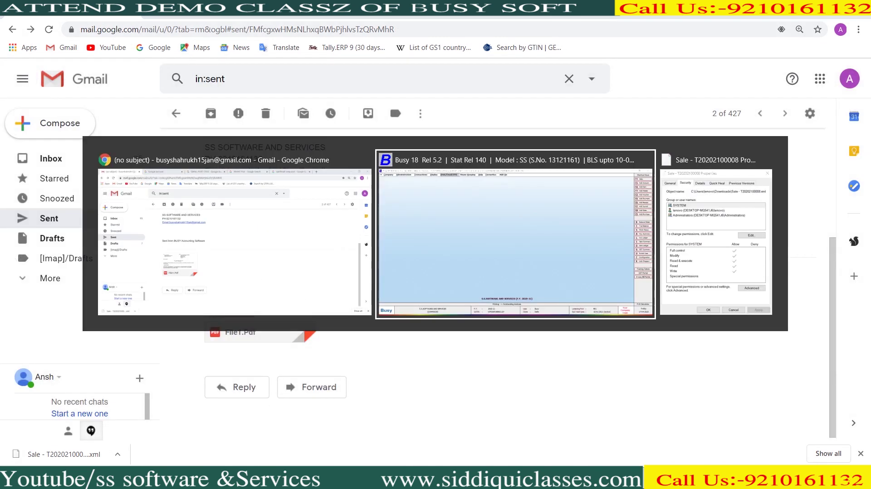
{"action": "key", "text": "Left"}
{"action": "key", "text": "Left"}
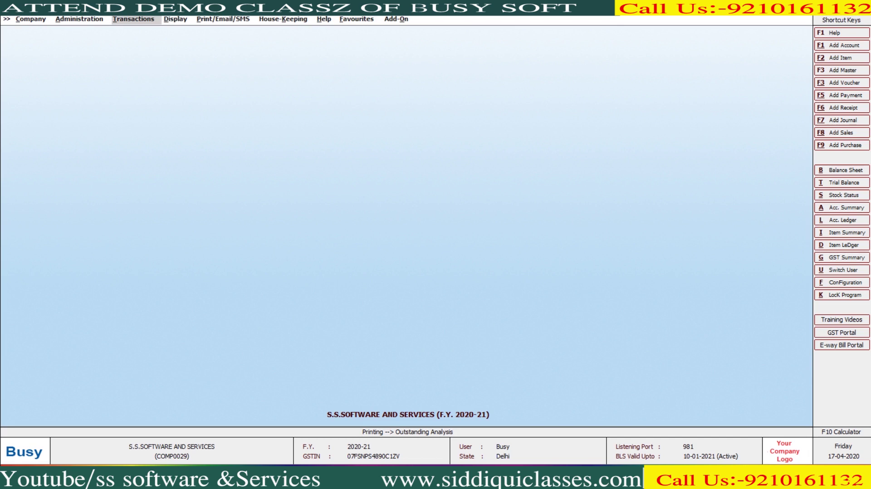
Step: Open Voucher Configuration for the Sales GST series and its e-mail-after-saving settings
{"action": "key", "text": "Left"}
{"action": "key", "text": "Return"}
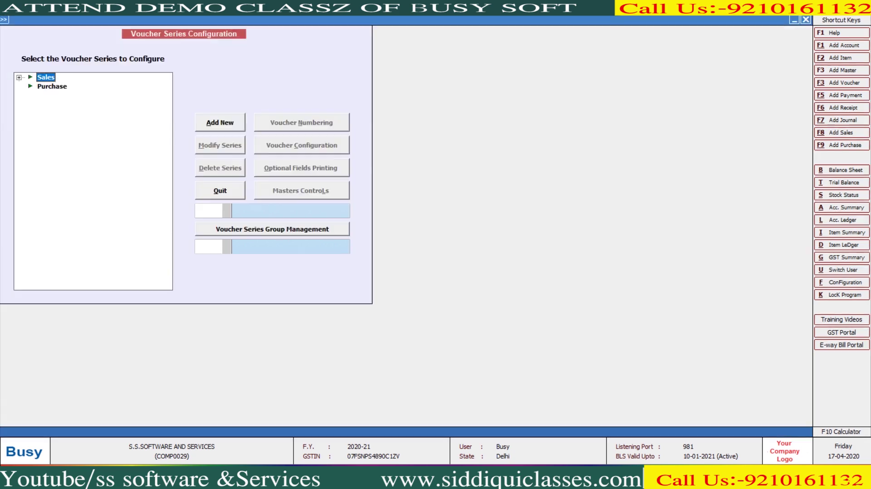
{"action": "key", "text": "alt+c"}
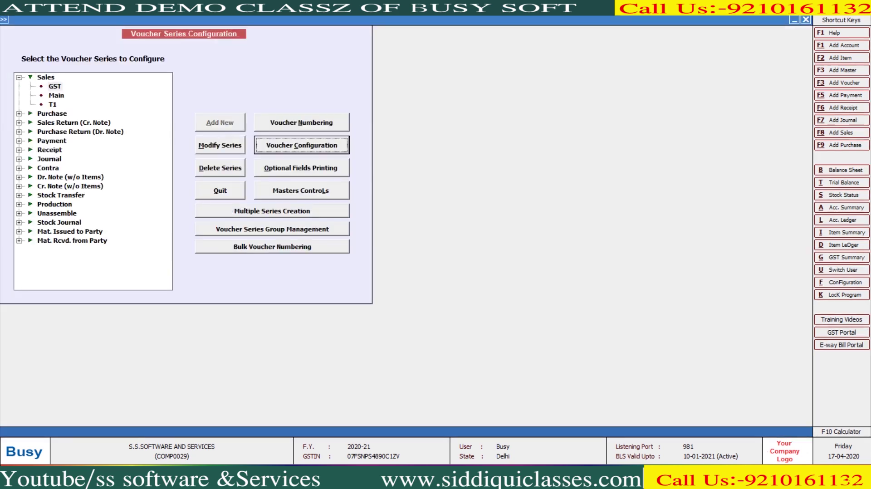
{"action": "key", "text": "Return"}
{"action": "left_click", "coordinate": [474, 155]}
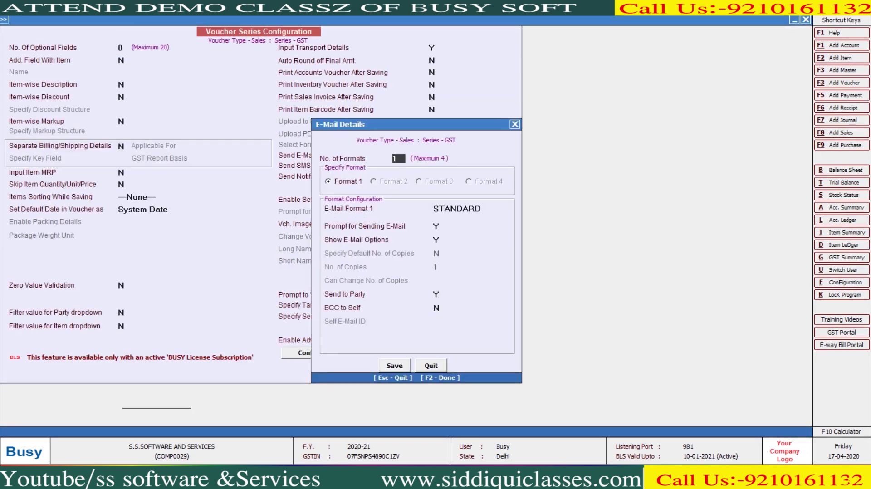
Step: Set STANDARD e-mail format, Show E-Mail Options N, keep sending to party, and save
{"action": "key", "text": "Return"}
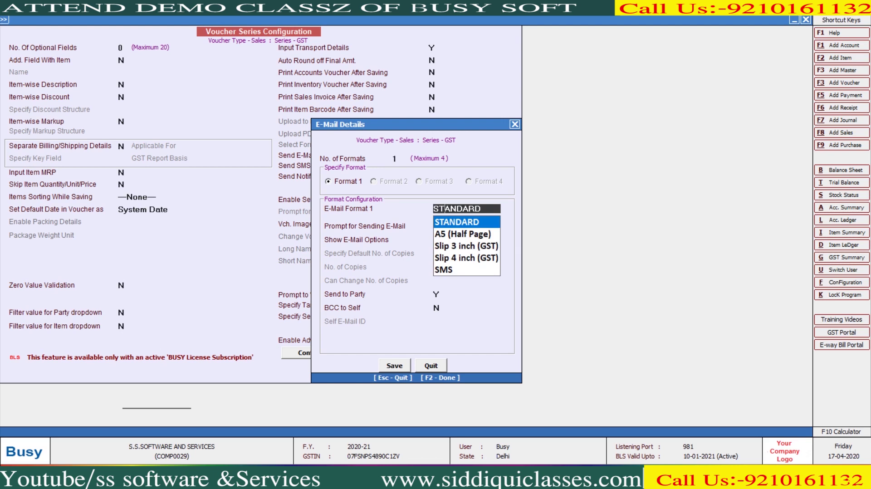
{"action": "key", "text": "Return"}
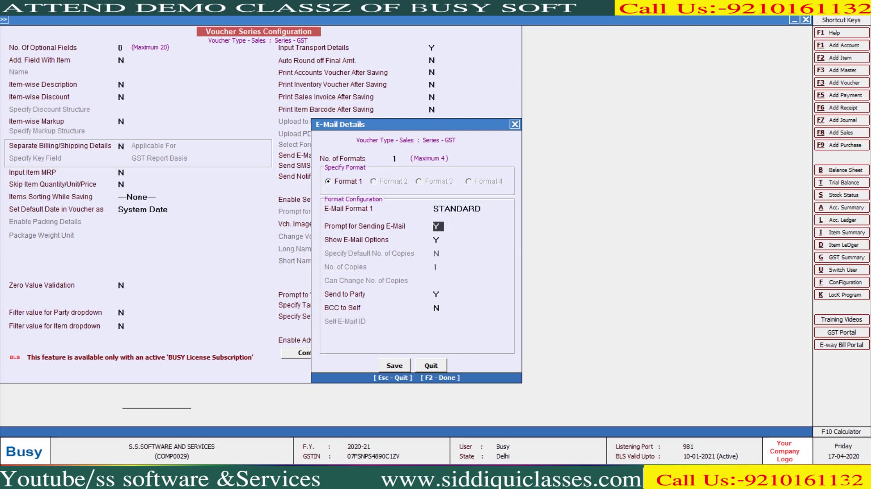
{"action": "key", "text": "Return"}
{"action": "key", "text": "n"}
{"action": "key", "text": "Return"}
{"action": "key", "text": "Return"}
{"action": "key", "text": "Up"}
{"action": "key", "text": "F2"}
{"action": "key", "text": "F2"}
{"action": "key", "text": "Return"}
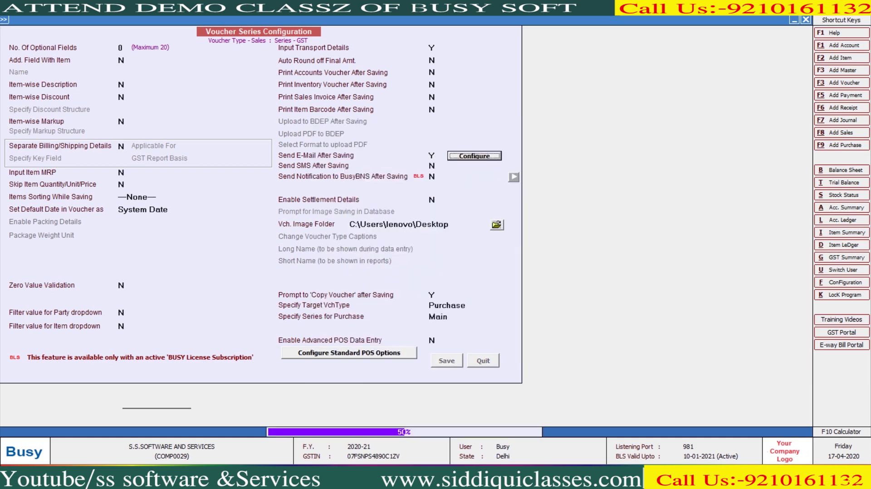
{"action": "key", "text": "Escape"}
{"action": "key", "text": "Up"}
{"action": "key", "text": "Return"}
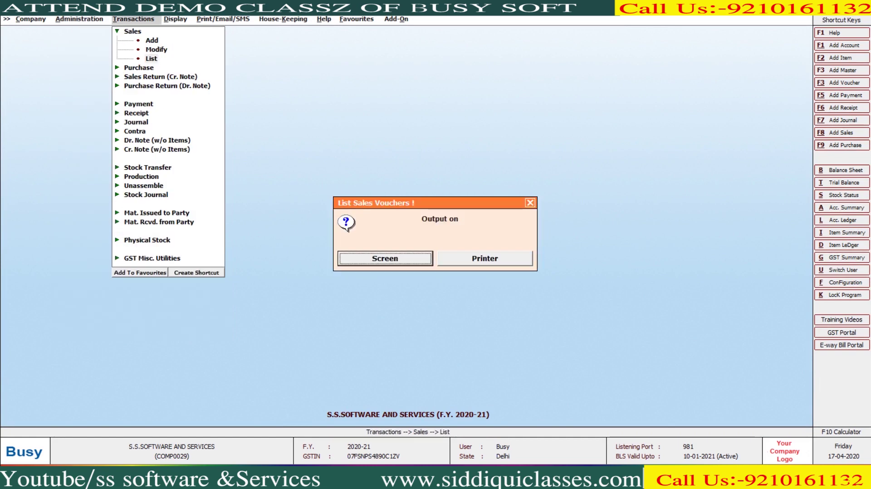
Step: Open sales voucher T/2020-21/00004 for modification and resave it
{"action": "key", "text": "Escape"}
{"action": "key", "text": "Up"}
{"action": "key", "text": "Return"}
{"action": "key", "text": "Return"}
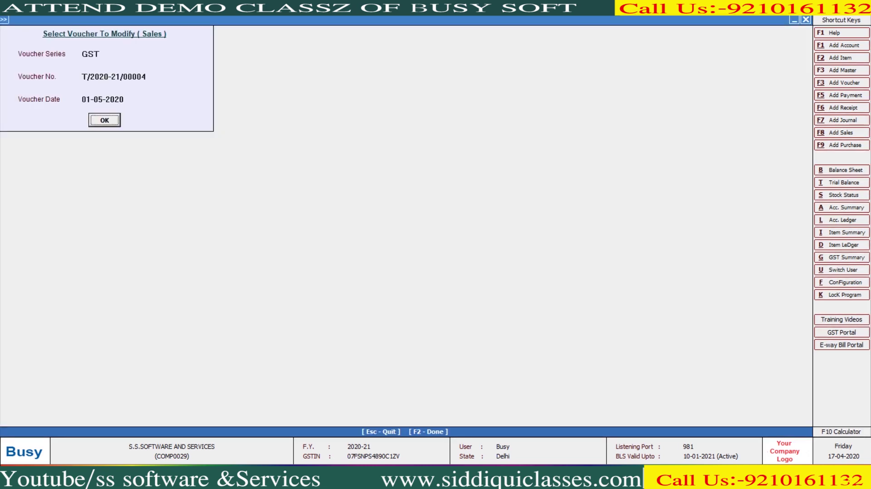
{"action": "key", "text": "Return"}
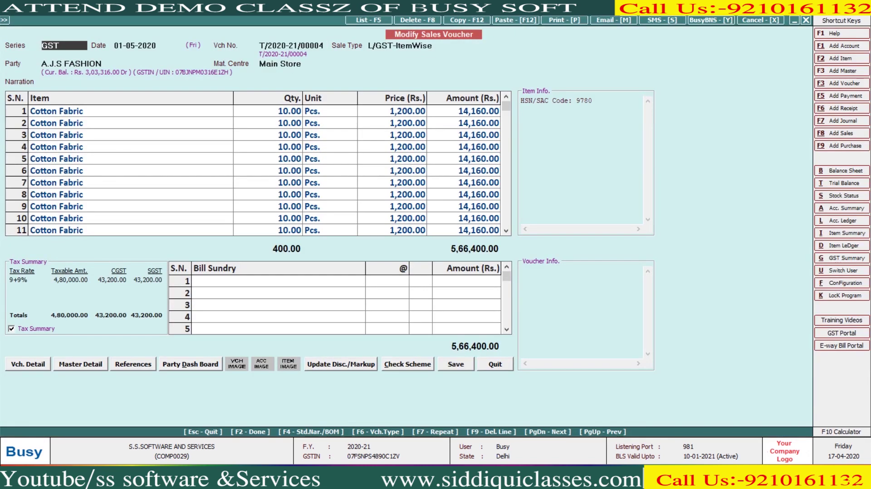
{"action": "key", "text": "F2"}
{"action": "key", "text": "Return"}
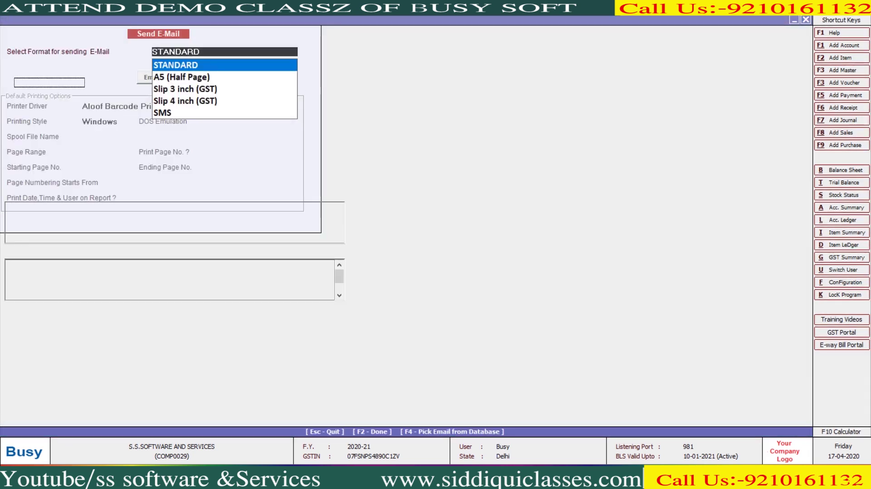
Step: Send the voucher by e-mail in STANDARD format and decline the purchase copy
{"action": "key", "text": "F2"}
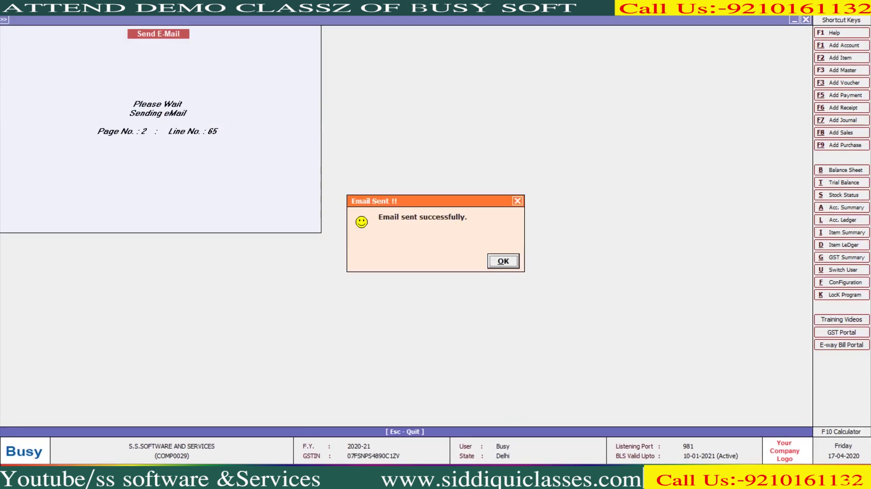
{"action": "key", "text": "Return"}
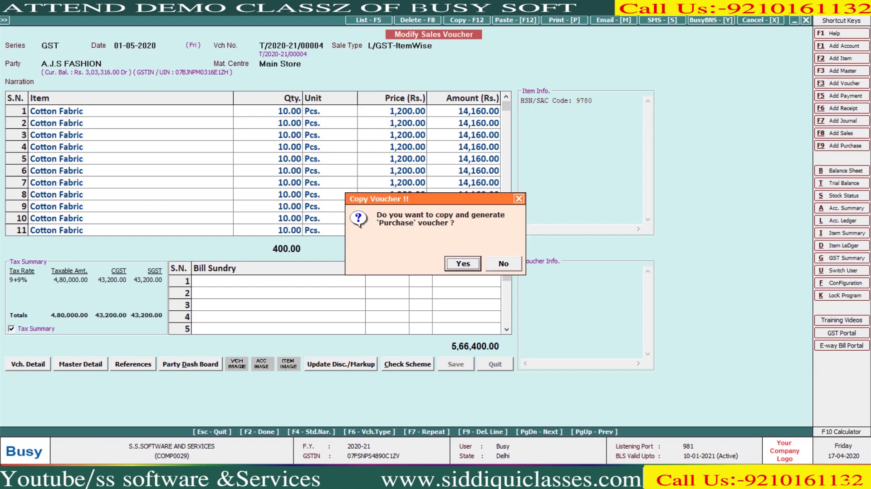
{"action": "key", "text": "n"}
{"action": "key", "text": "Escape"}
Step: Move through the main menu to Administration > Utilities
{"action": "key", "text": "Left"}
{"action": "key", "text": "Left"}
{"action": "key", "text": "Down"}
{"action": "key", "text": "Down"}
{"action": "key", "text": "Return"}
{"action": "key", "text": "Down"}
{"action": "key", "text": "Down"}
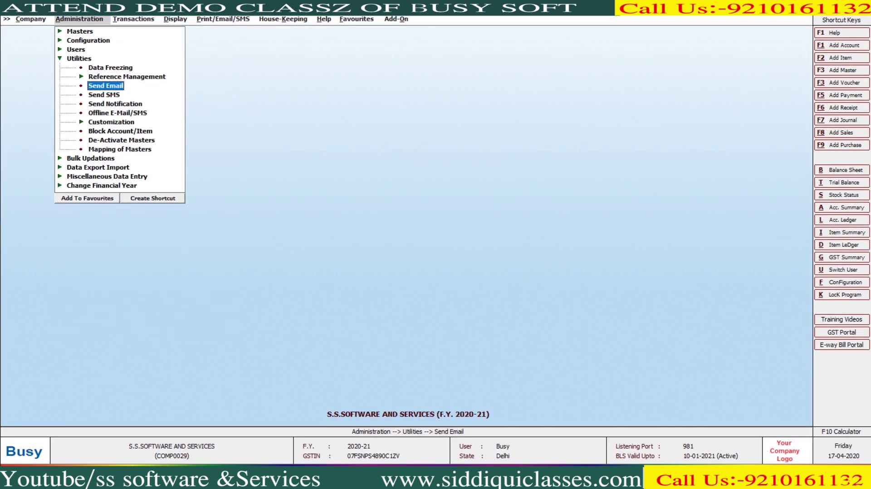
Step: Set up a bulk Send Email to the Sundry Debtors group with a PDF attachment, then exit
{"action": "key", "text": "Return"}
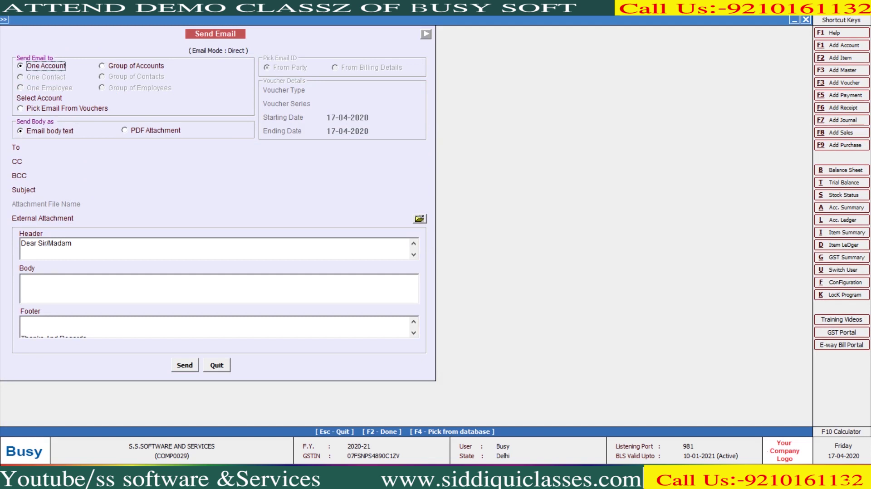
{"action": "key", "text": "Right"}
{"action": "key", "text": "Return"}
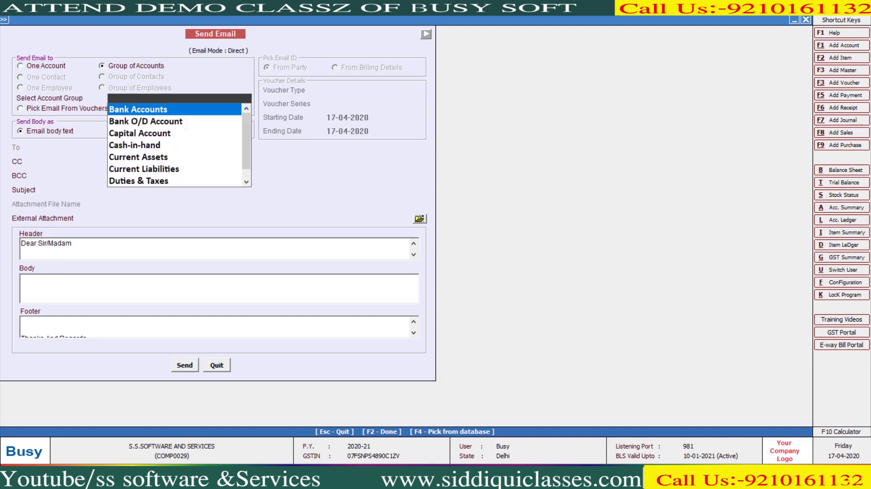
{"action": "type", "text": "sun"}
{"action": "key", "text": "Down"}
{"action": "key", "text": "Return"}
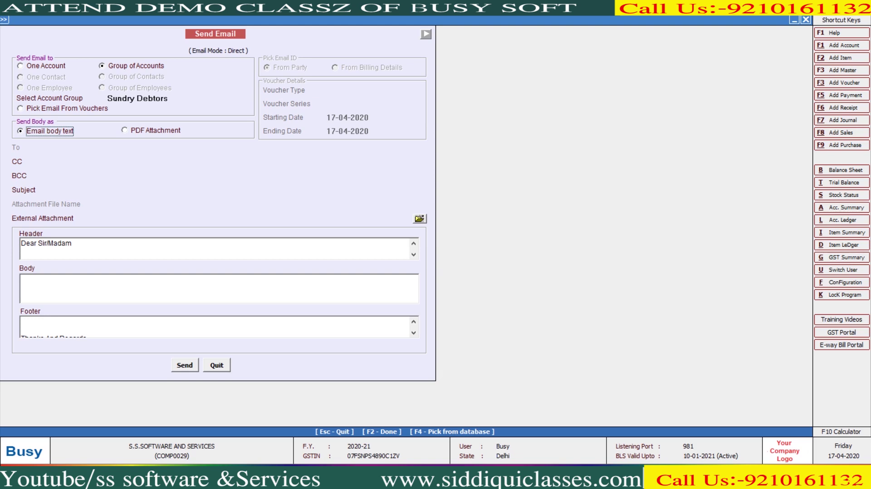
{"action": "left_click", "coordinate": [156, 130]}
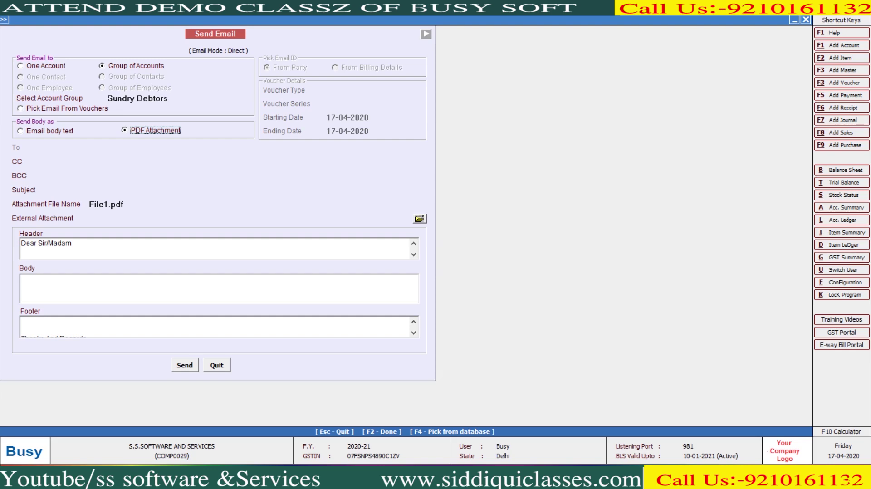
{"action": "key", "text": "Escape"}
{"action": "key", "text": "Escape"}
{"action": "key", "text": "Escape"}
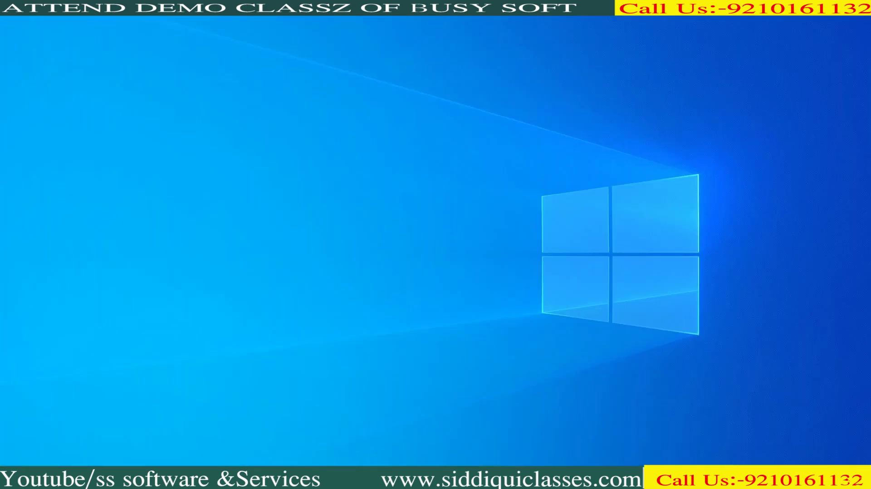